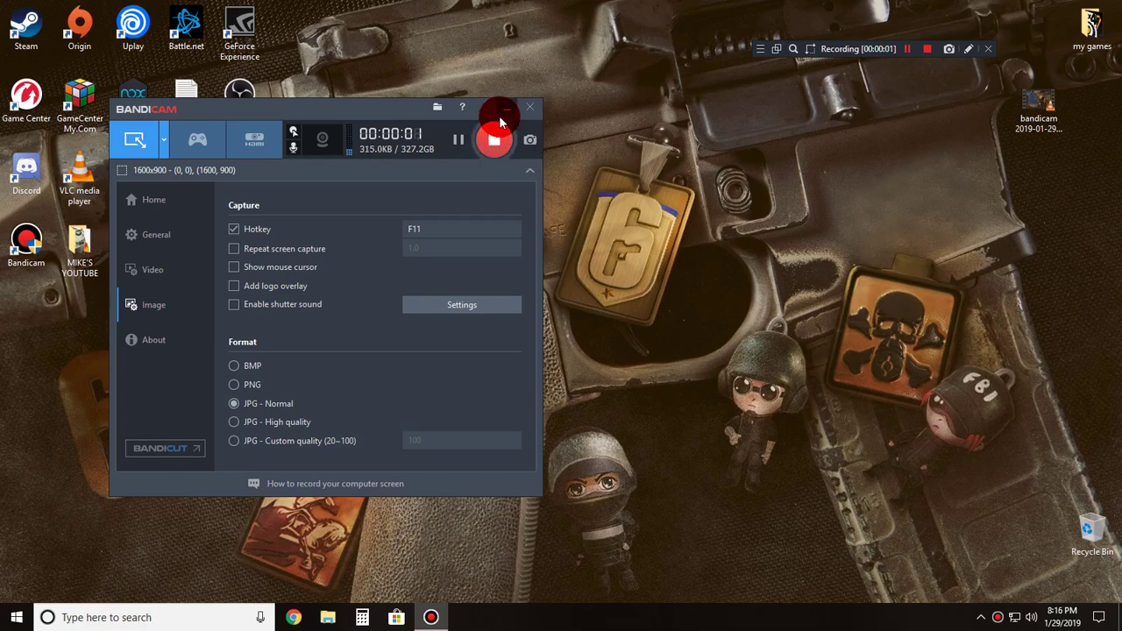
- Open Microsoft Store, search for iTunes and open the iTunes app page
left_click(505, 110)
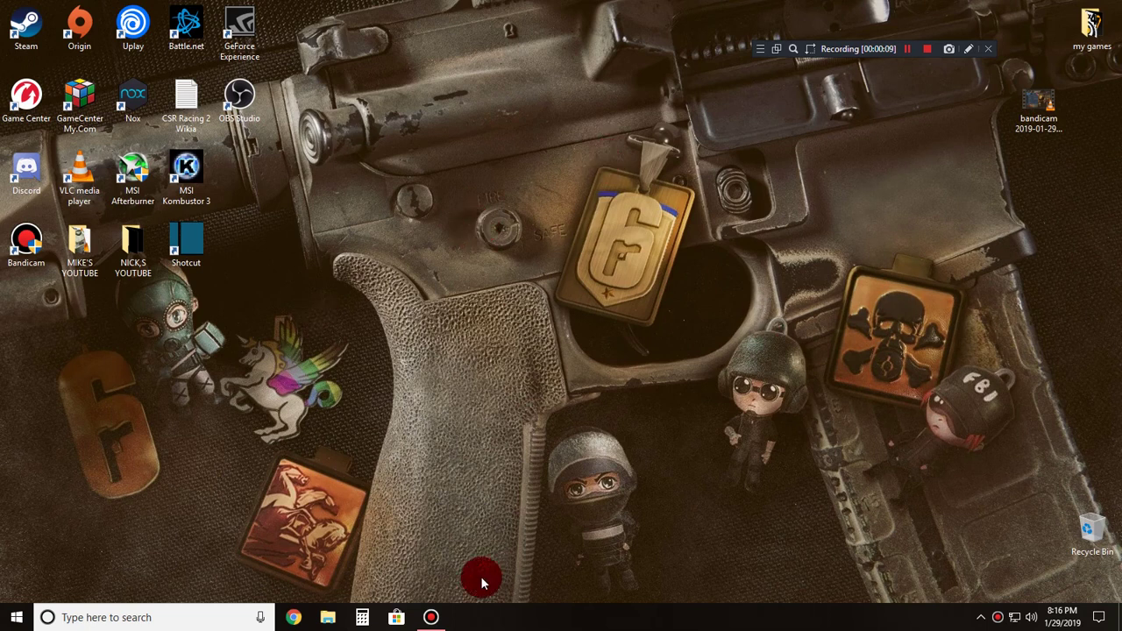
mouse_move(434, 621)
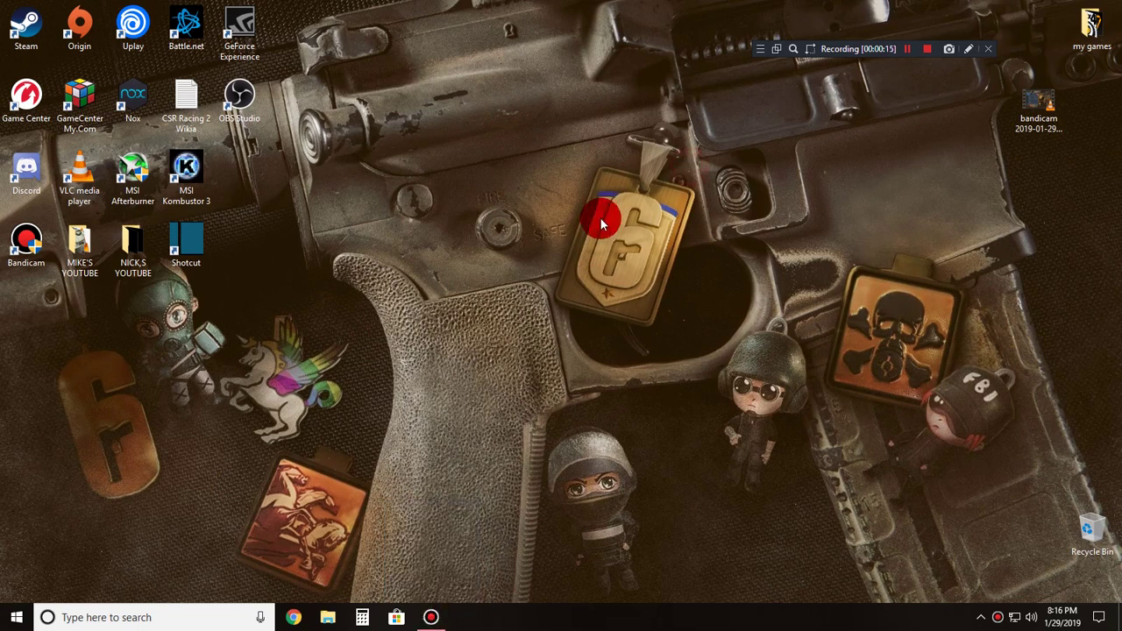
left_click(397, 618)
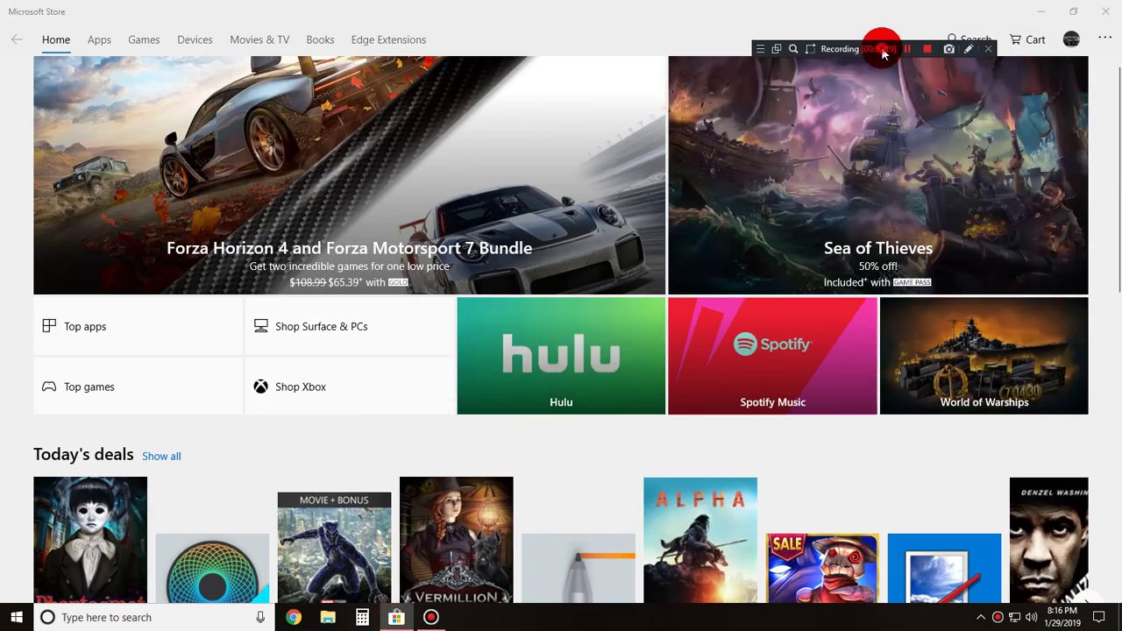
left_click(973, 40)
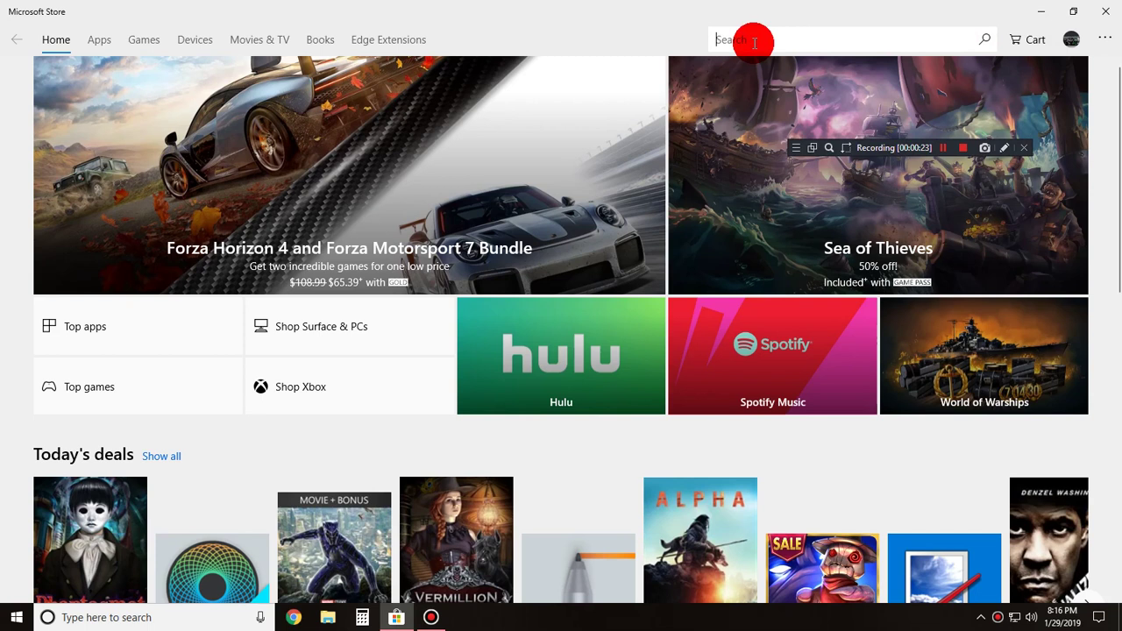
type("it")
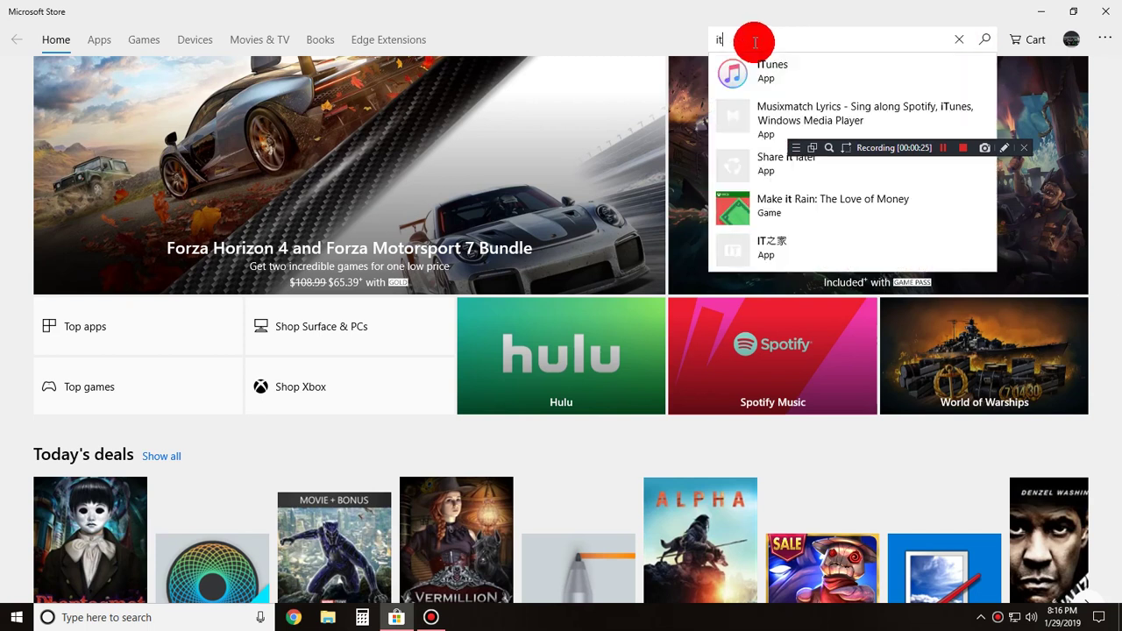
left_click(774, 74)
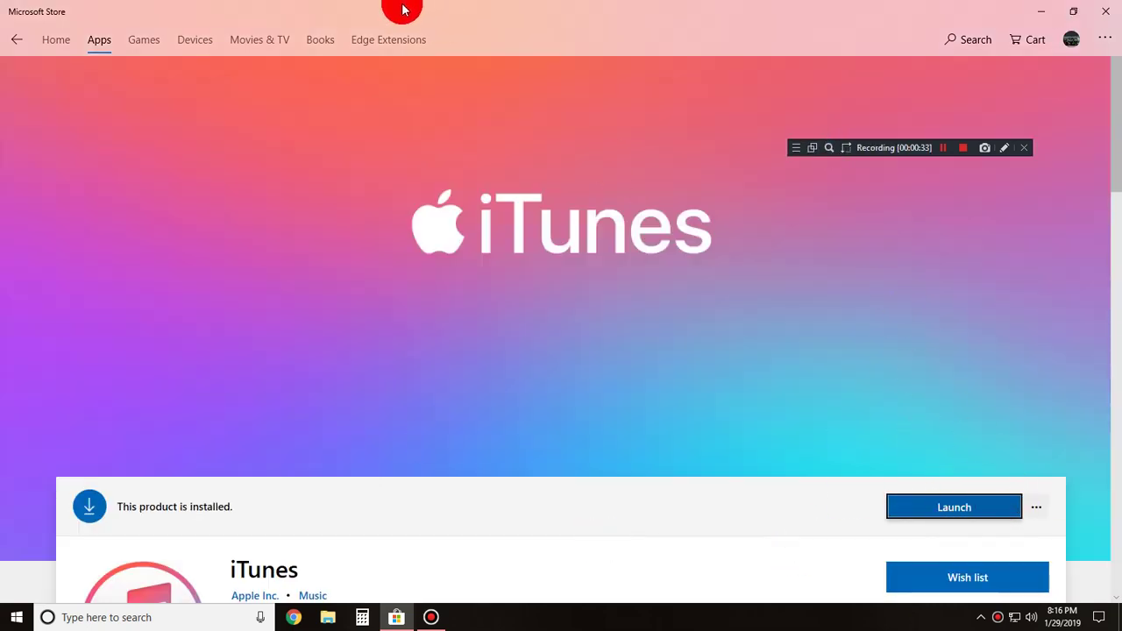
- Close the store and launch iTunes from the recently added apps
left_click(1091, 19)
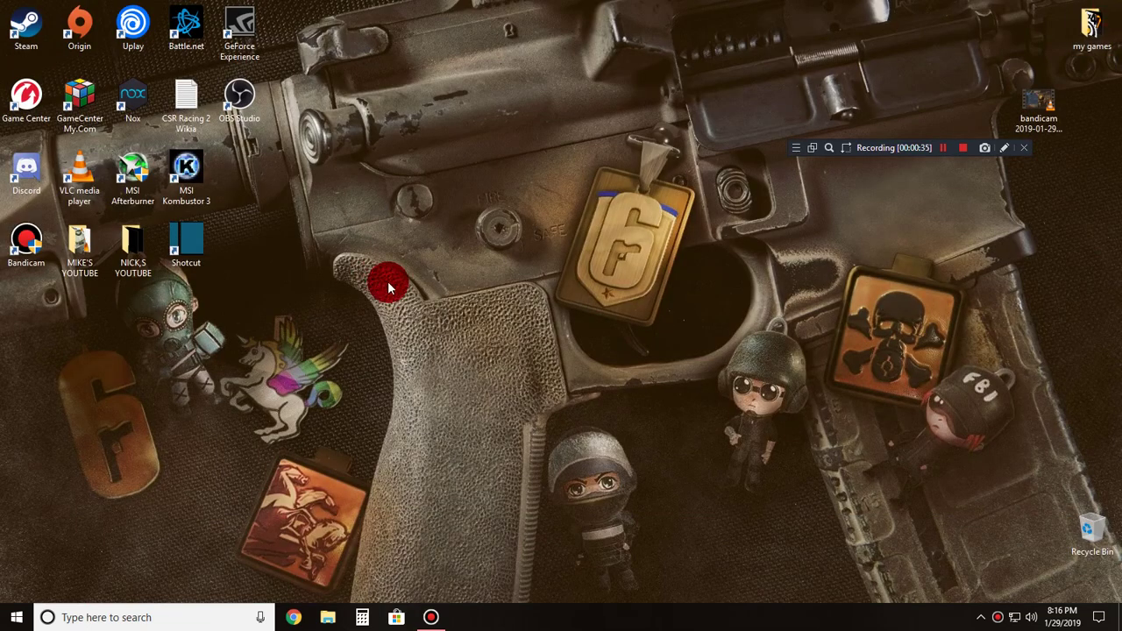
left_click(17, 616)
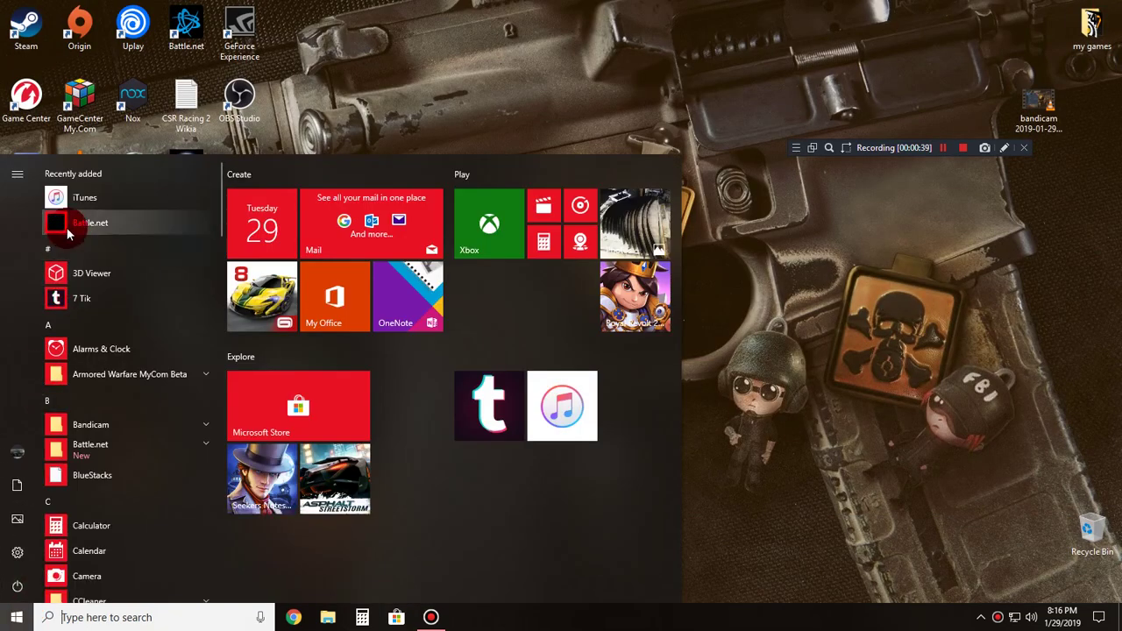
left_click(85, 196)
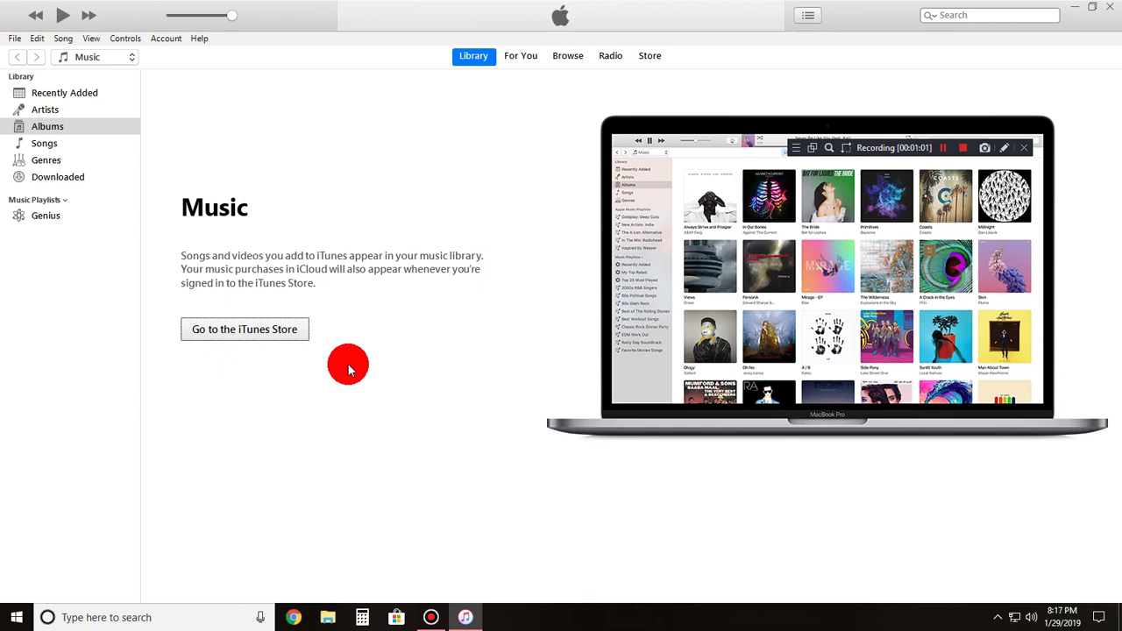
- Show the Authorize This Computer dialog with its Apple ID and password fields, and cancel it without authorizing
left_click(178, 39)
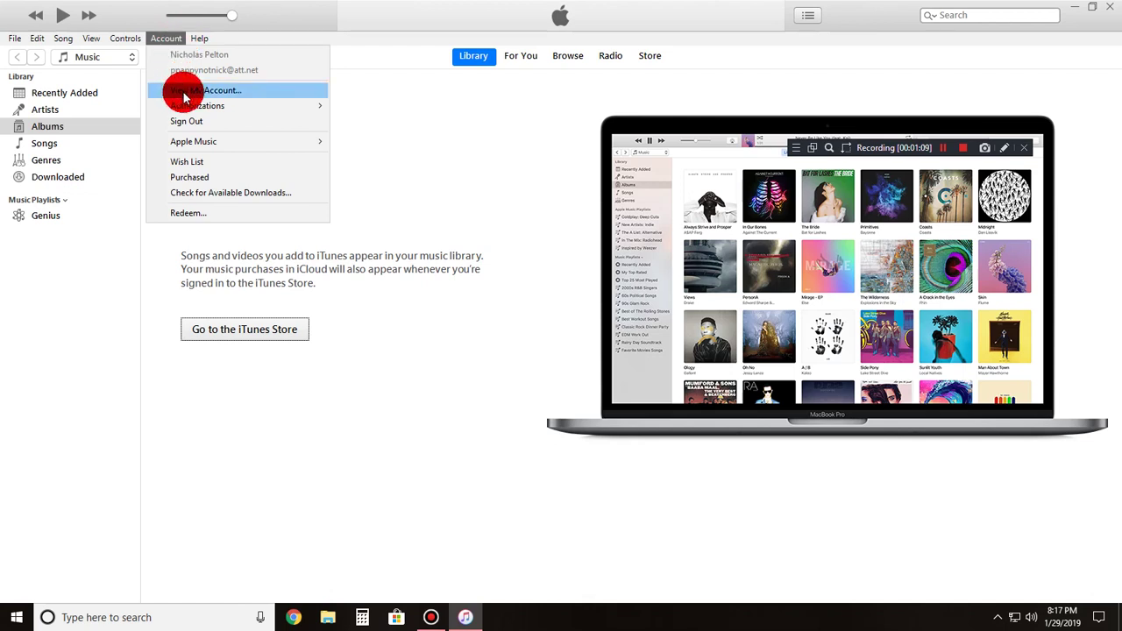
mouse_move(191, 107)
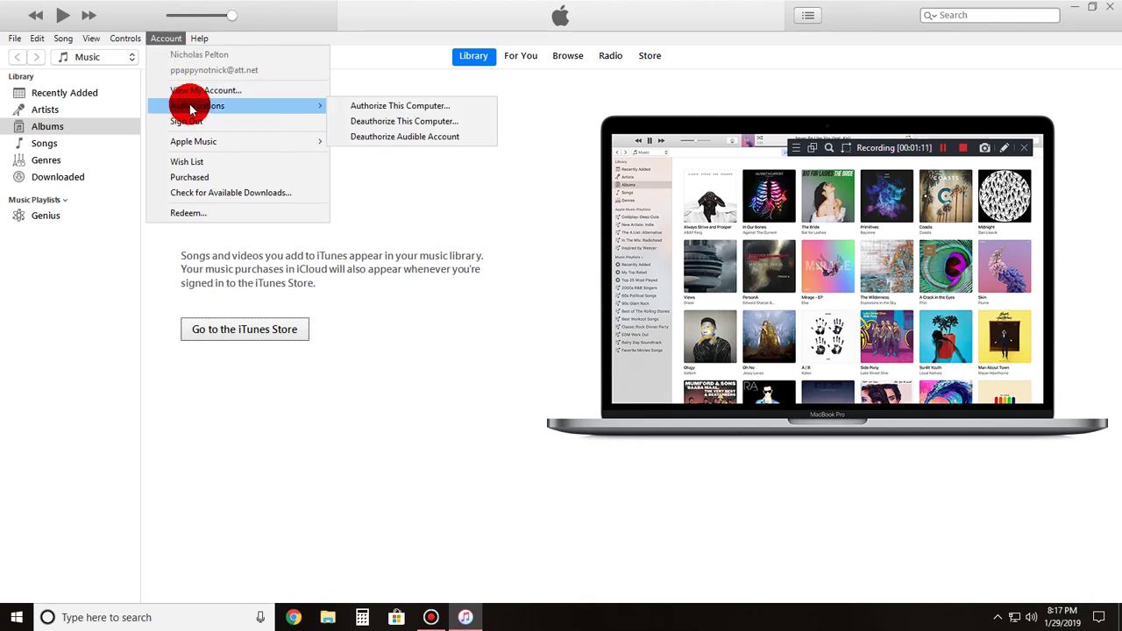
left_click(208, 109)
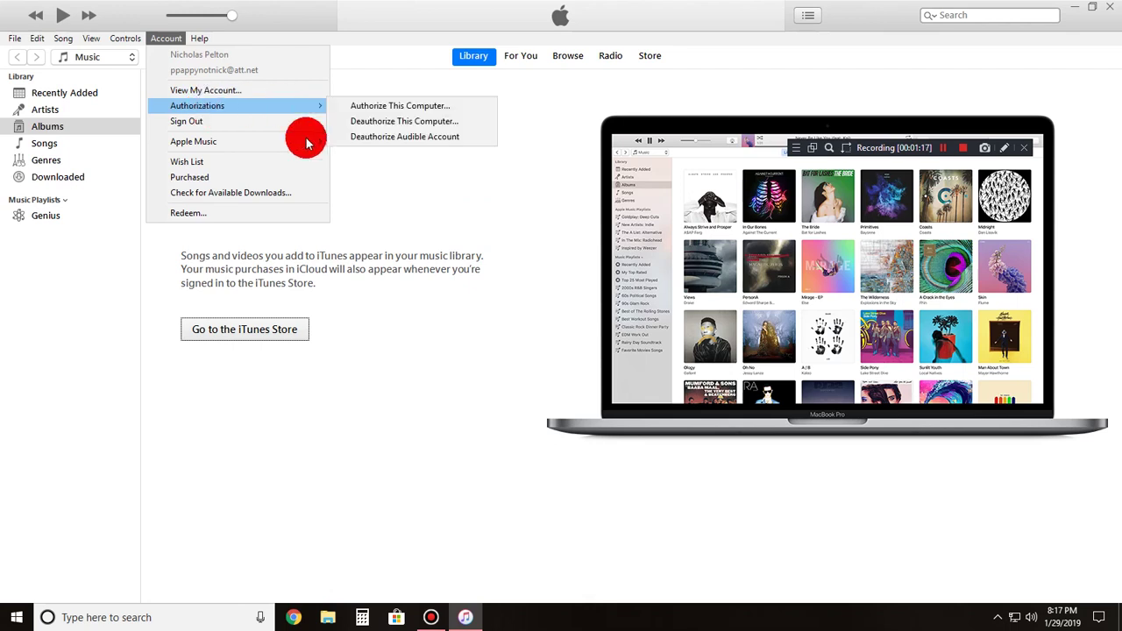
mouse_move(316, 112)
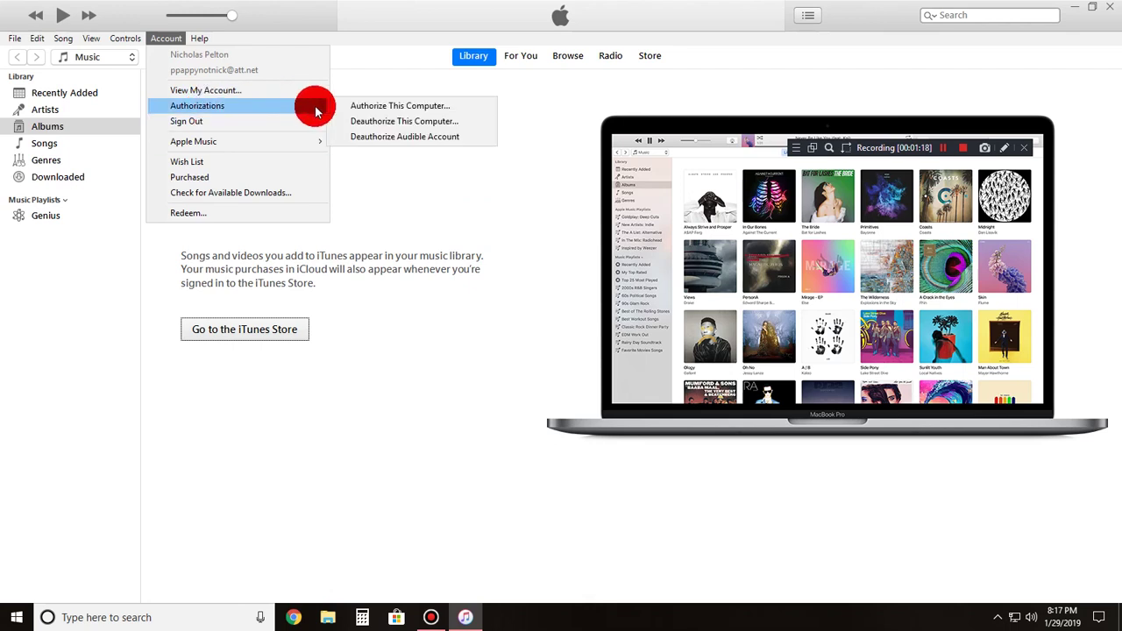
left_click(395, 107)
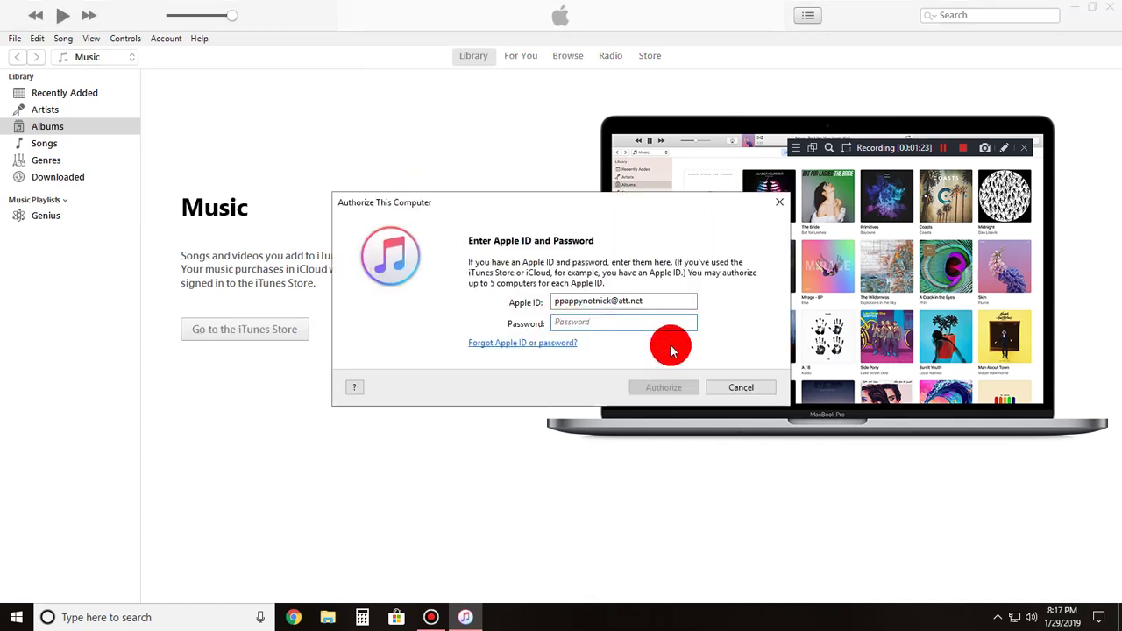
left_click(687, 388)
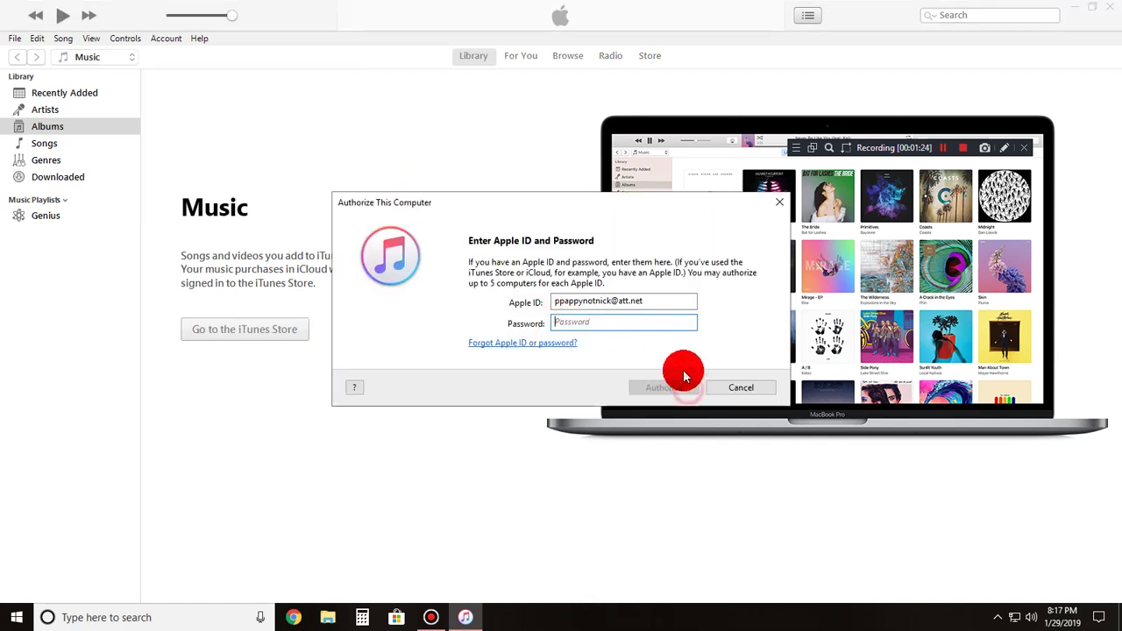
left_click(759, 387)
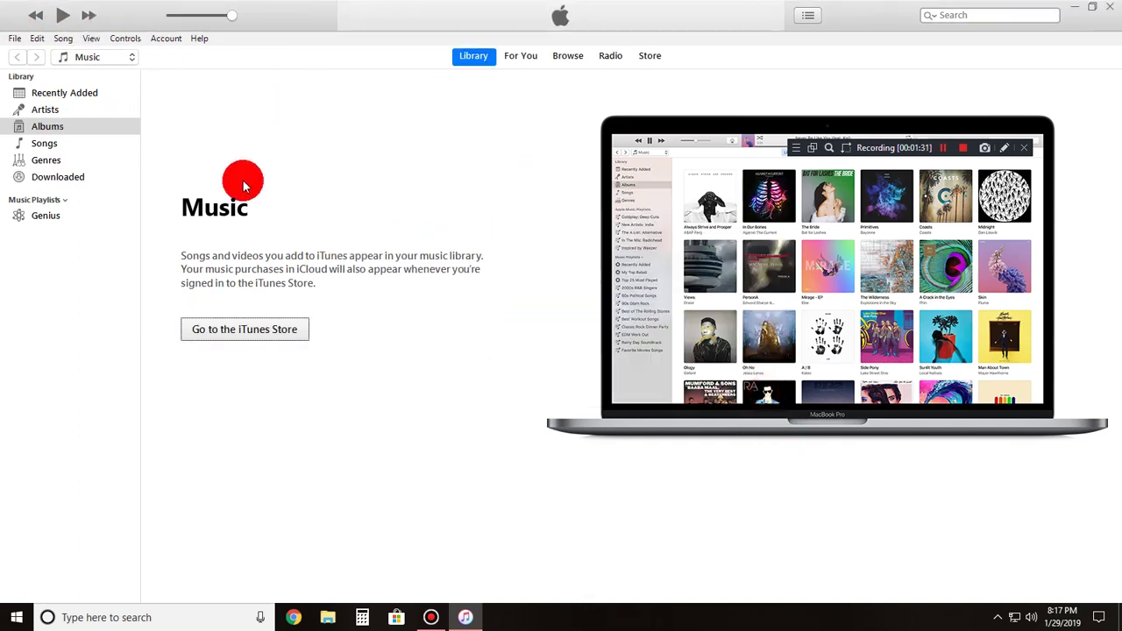
- Check the Albums, Downloaded and Recently Added sections of the music library, ending on Downloaded
left_click(48, 132)
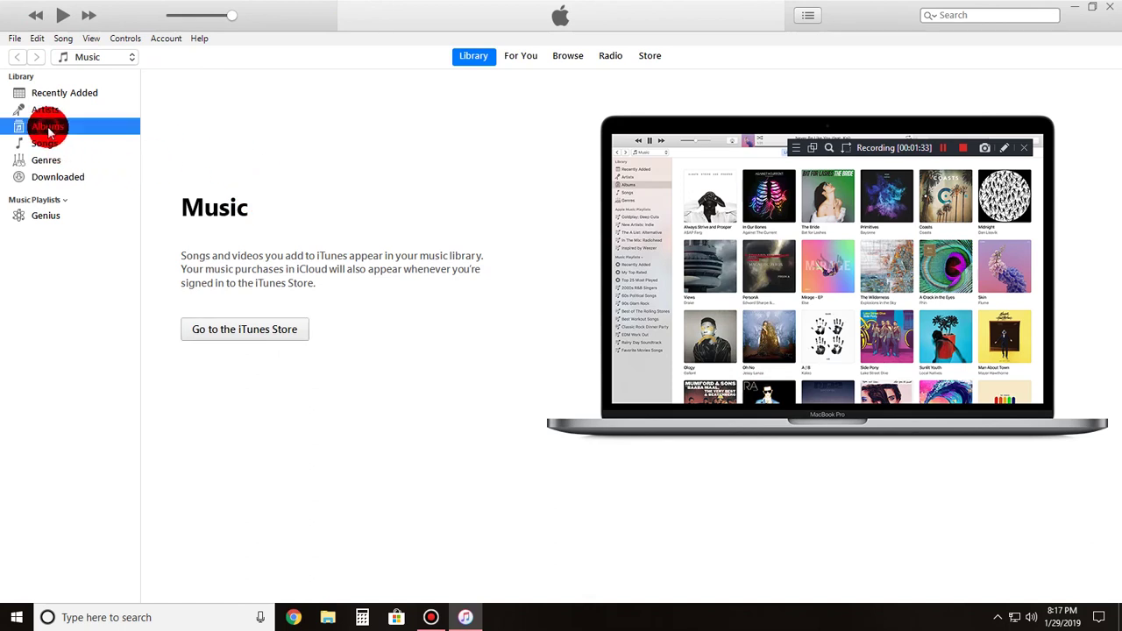
left_click(88, 178)
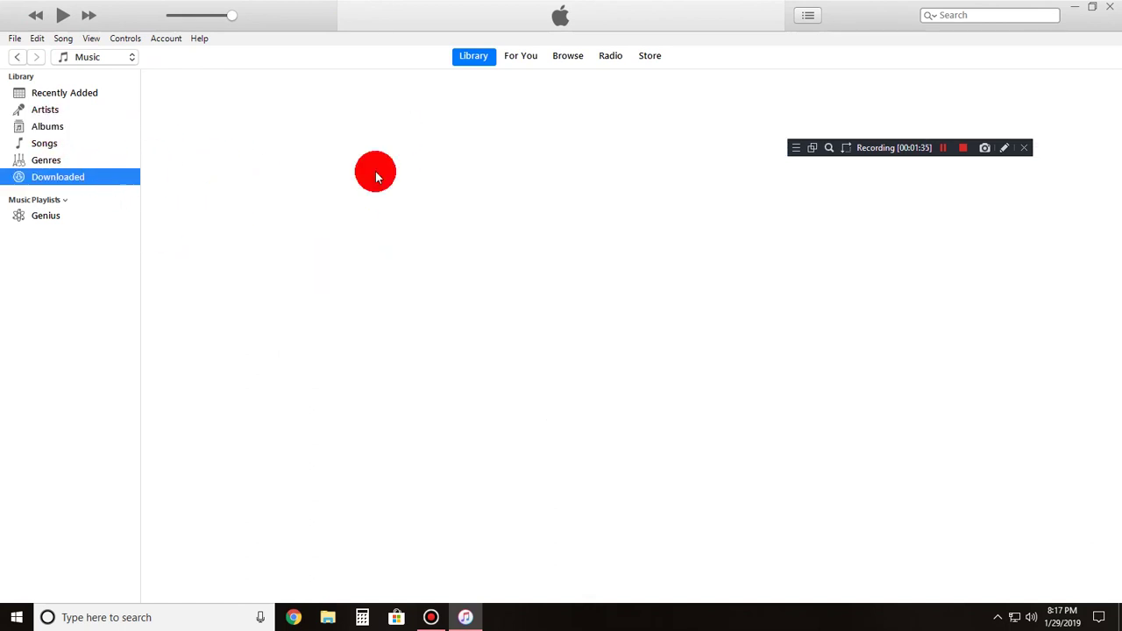
left_click(235, 195)
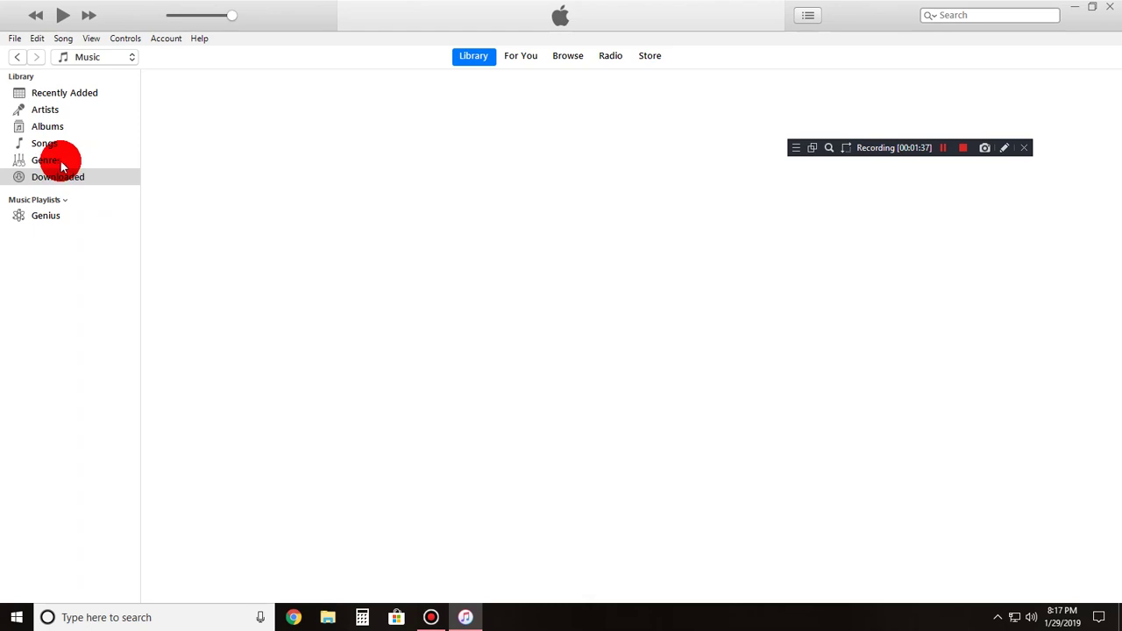
left_click_drag(61, 167, 72, 103)
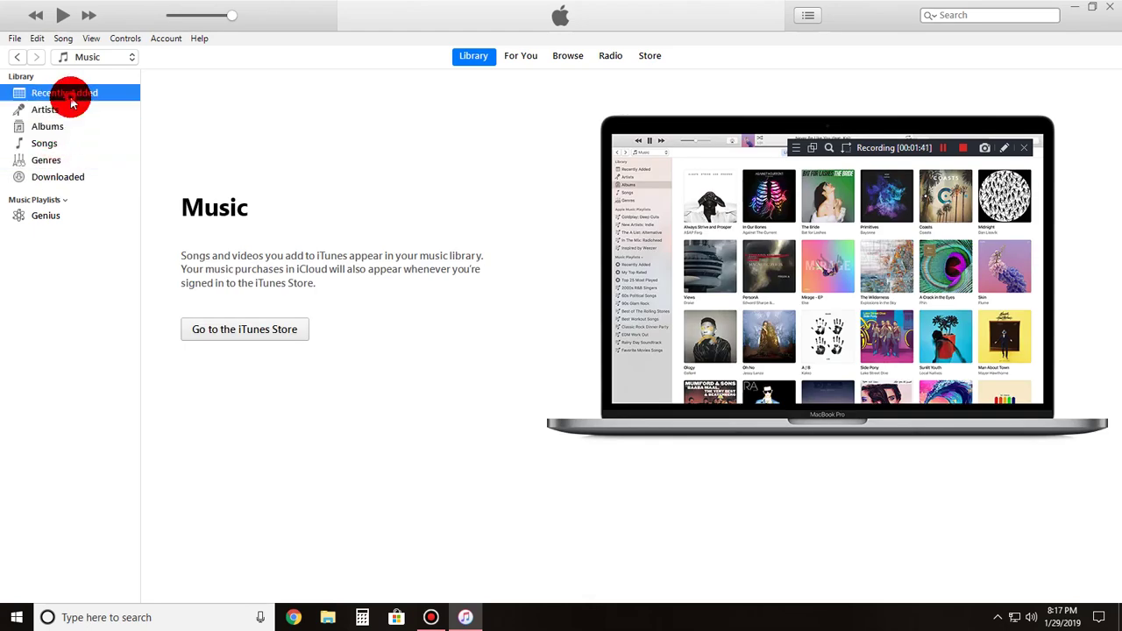
left_click(50, 179)
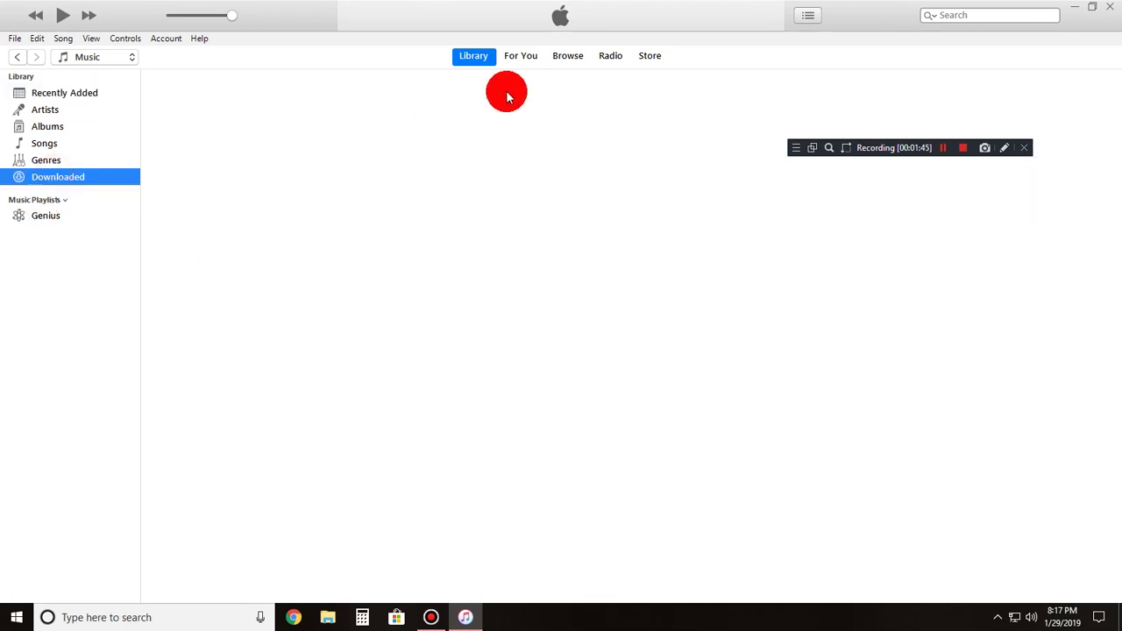
left_click(947, 15)
right_click(936, 14)
left_click(967, 71)
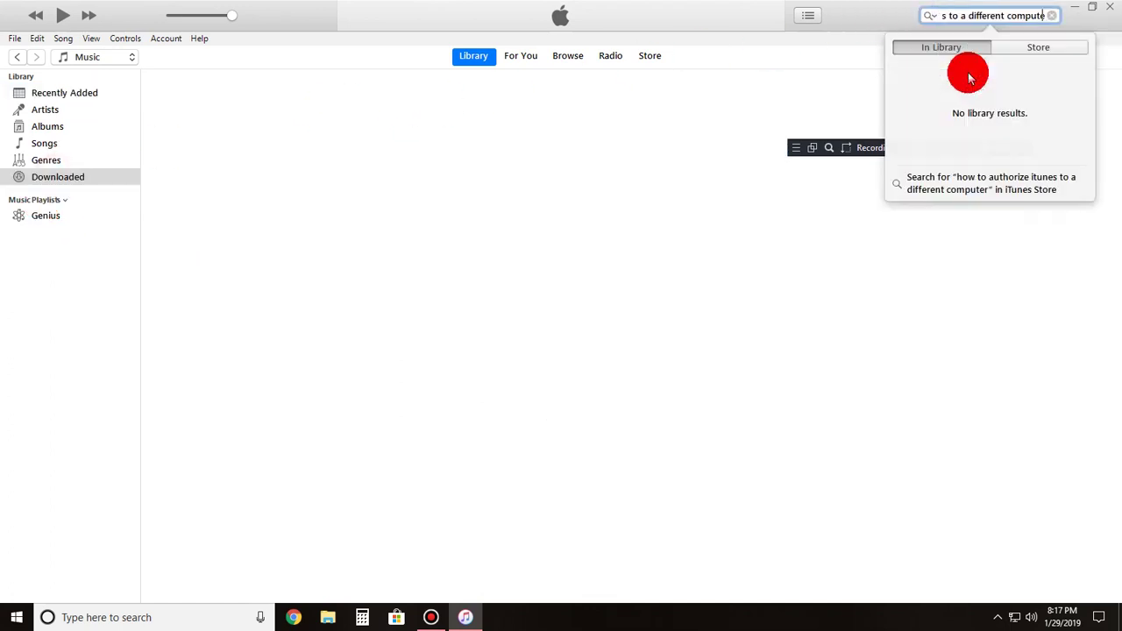
key("BackSpace")
key("BackSpace")
key("BackSpace")
key("BackSpace")
key("BackSpace")
key("BackSpace")
key("BackSpace")
key("BackSpace")
key("BackSpace")
key("BackSpace")
key("BackSpace")
key("BackSpace")
key("BackSpace")
key("BackSpace")
key("BackSpace")
key("BackSpace")
key("BackSpace")
key("BackSpace")
key("BackSpace")
key("BackSpace")
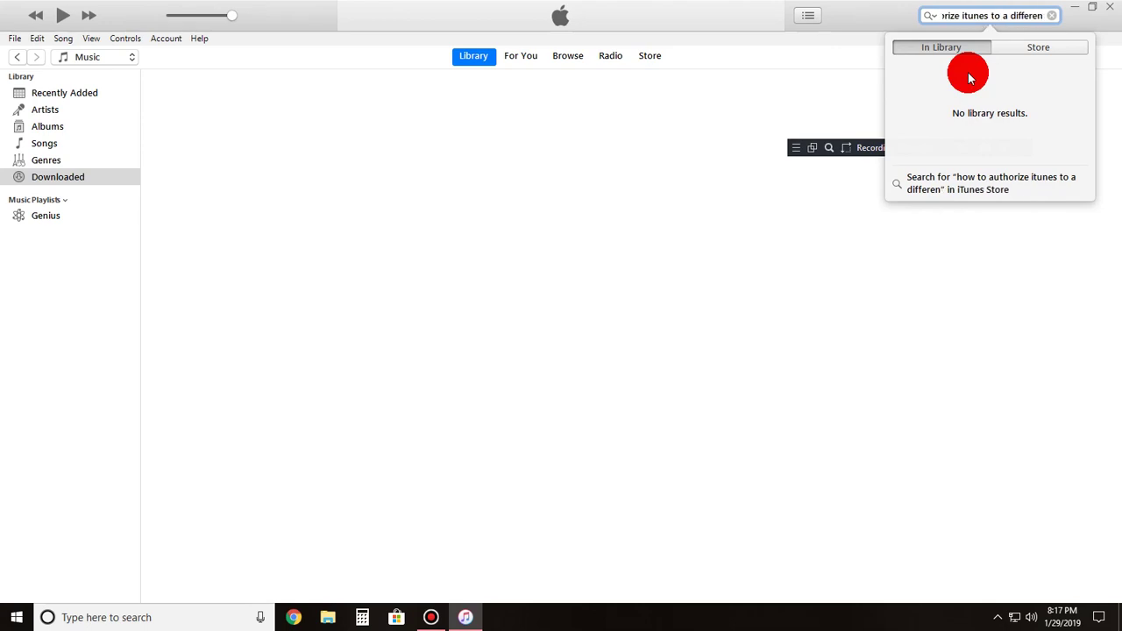
key("BackSpace")
key("BackSpace")
key("BackSpace")
key("BackSpace")
key("BackSpace")
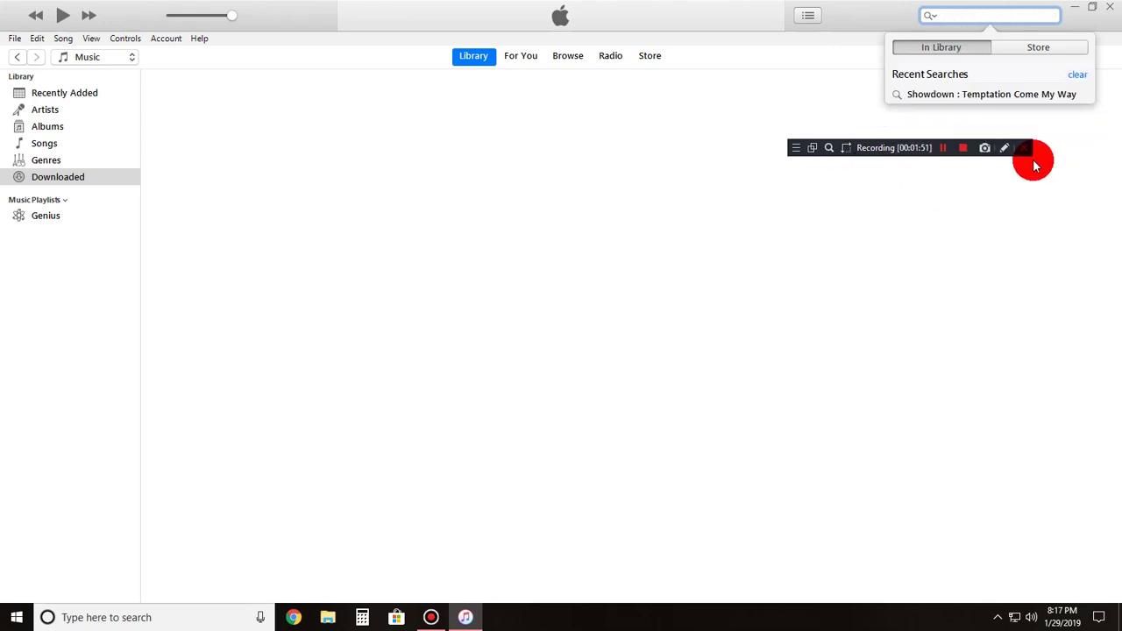
- Search the music library for "shinedown" and dismiss the suggestions
type("si")
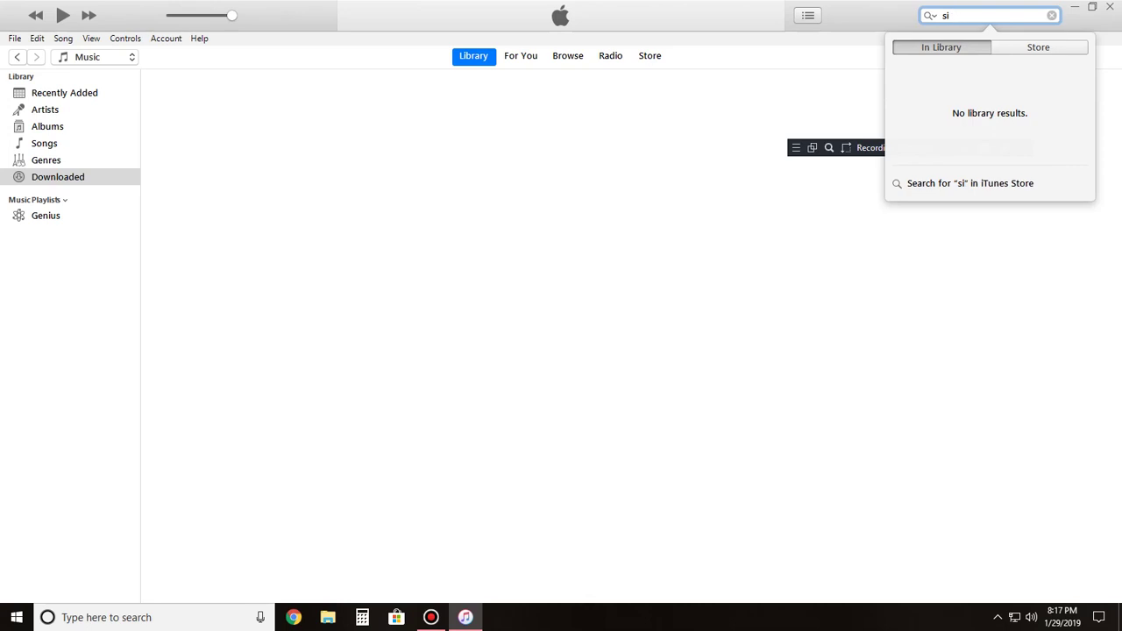
type("nine")
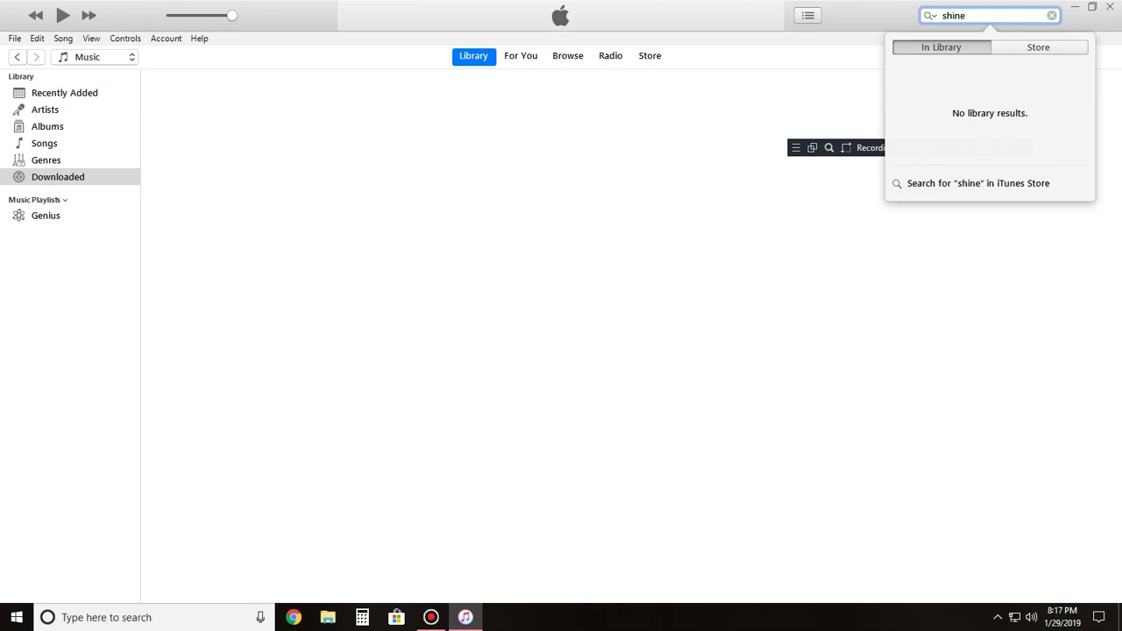
type("down")
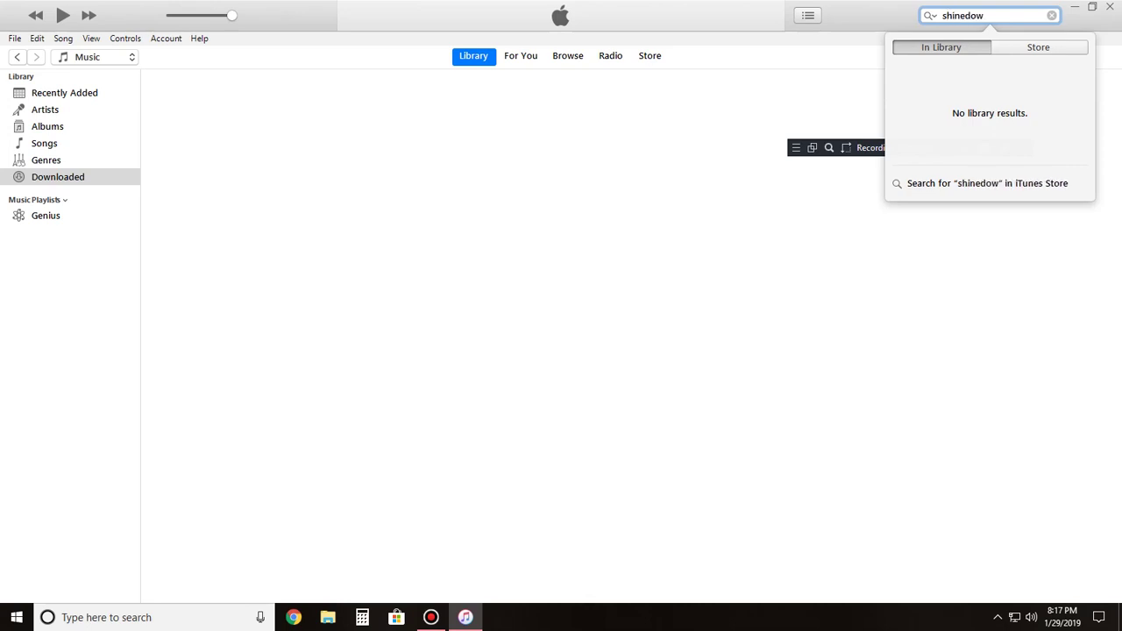
left_click(1035, 165)
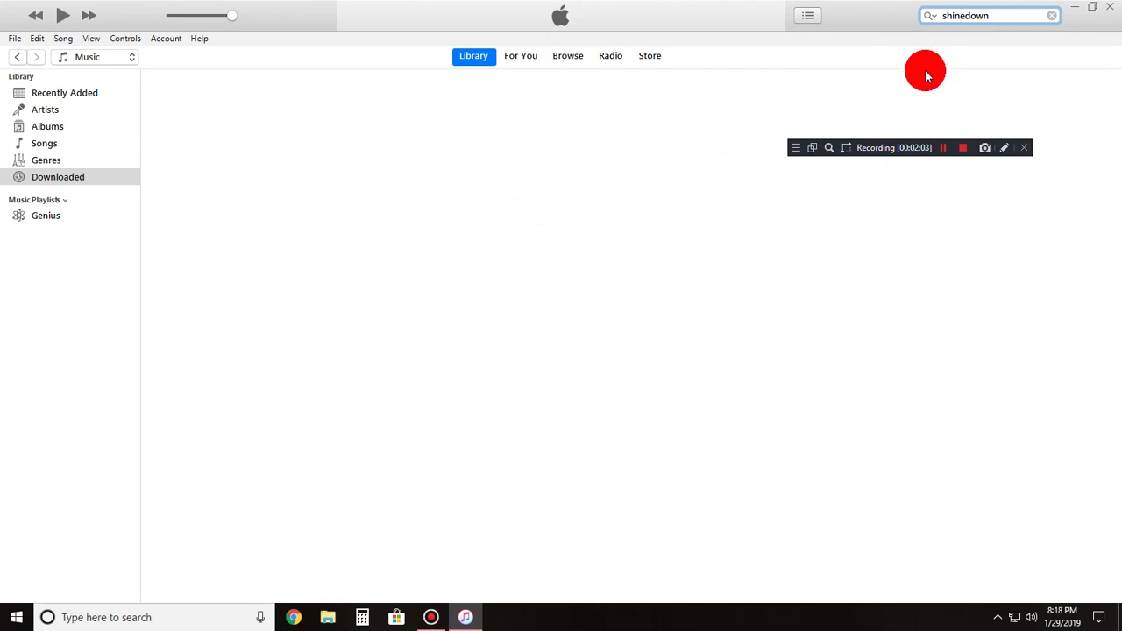
- Repeat the recent iTunes Store search for "Showdown : Temptation Come My Way" and look through the songs and album
left_click(649, 58)
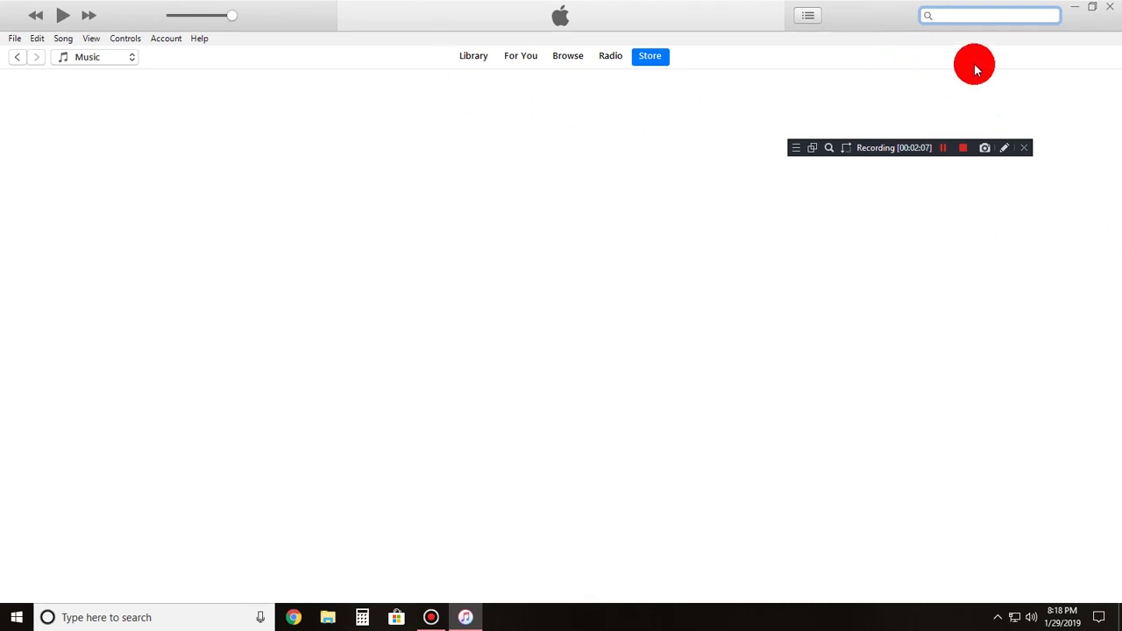
left_click(956, 14)
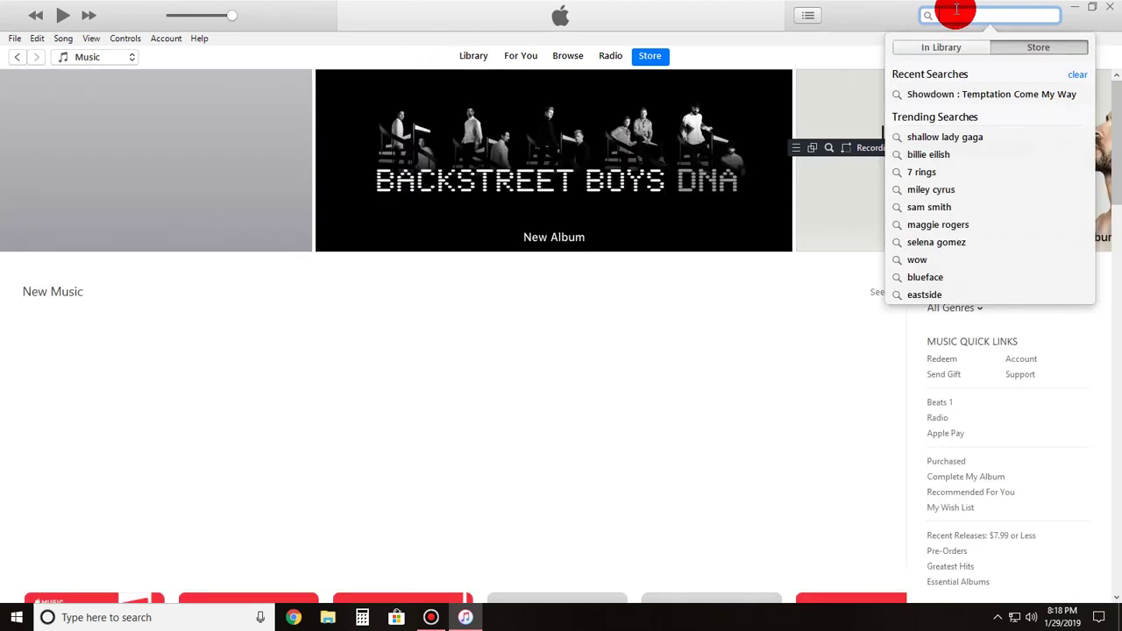
left_click(978, 93)
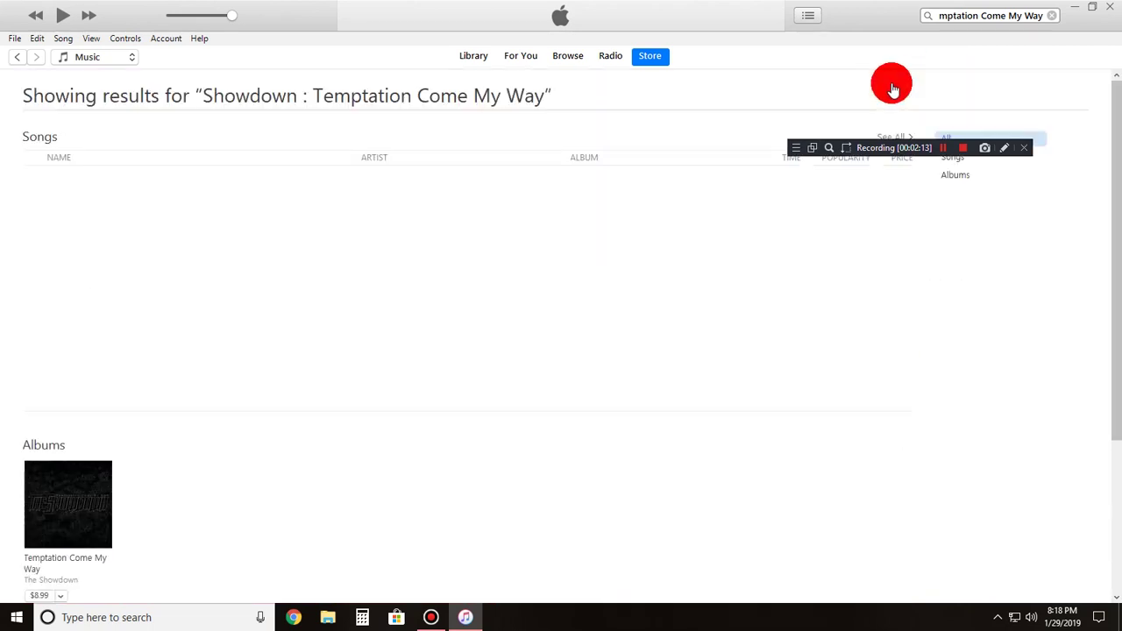
left_click_drag(907, 150, 947, 81)
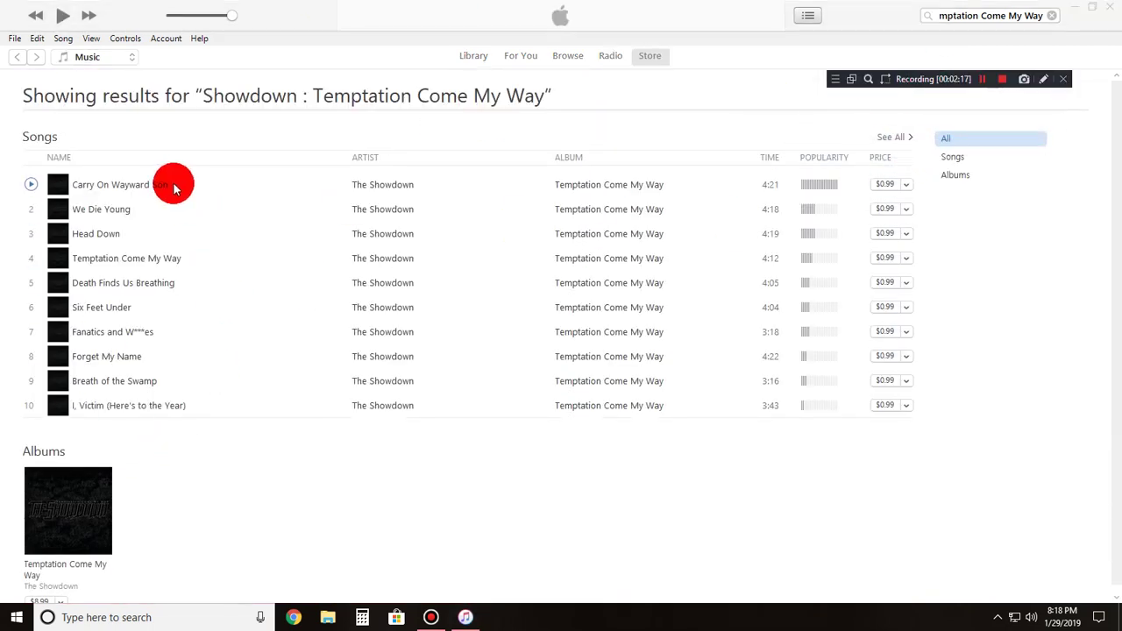
scroll(105, 458, "down", 3)
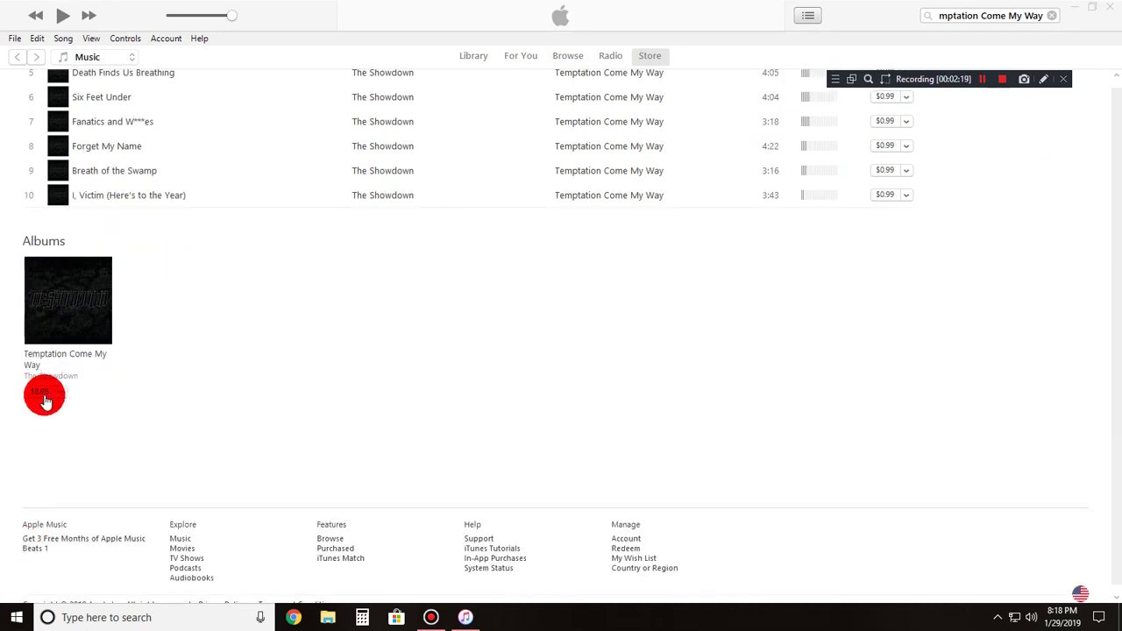
scroll(735, 248, "up", 3)
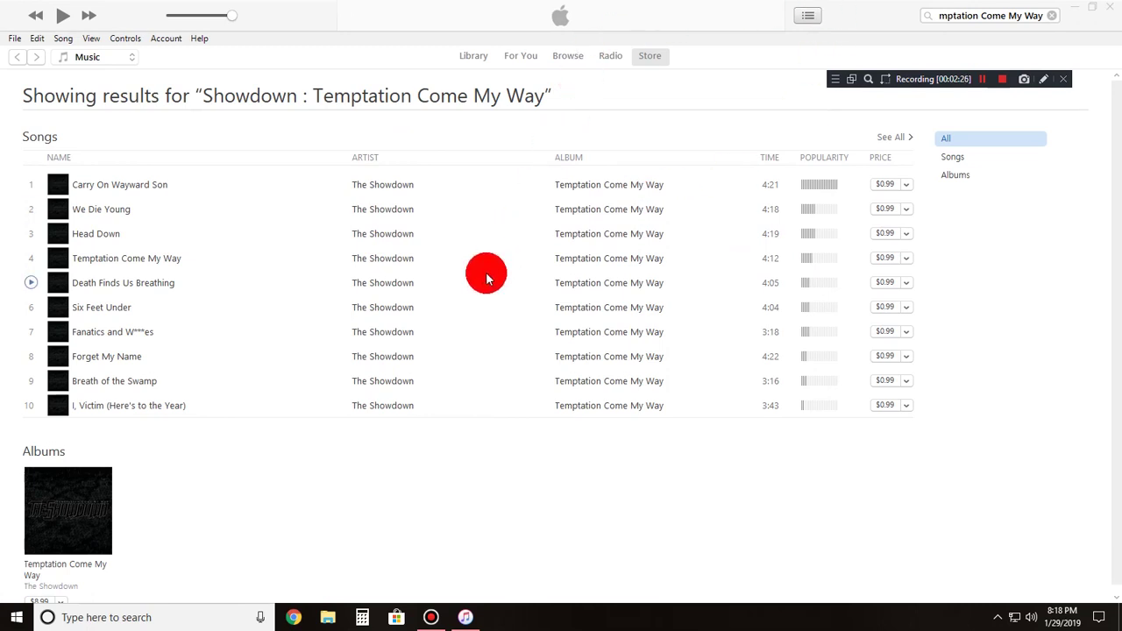
- Show the account options, including Authorizations, and dismiss them without choosing one
left_click(165, 38)
mouse_move(199, 38)
mouse_move(155, 38)
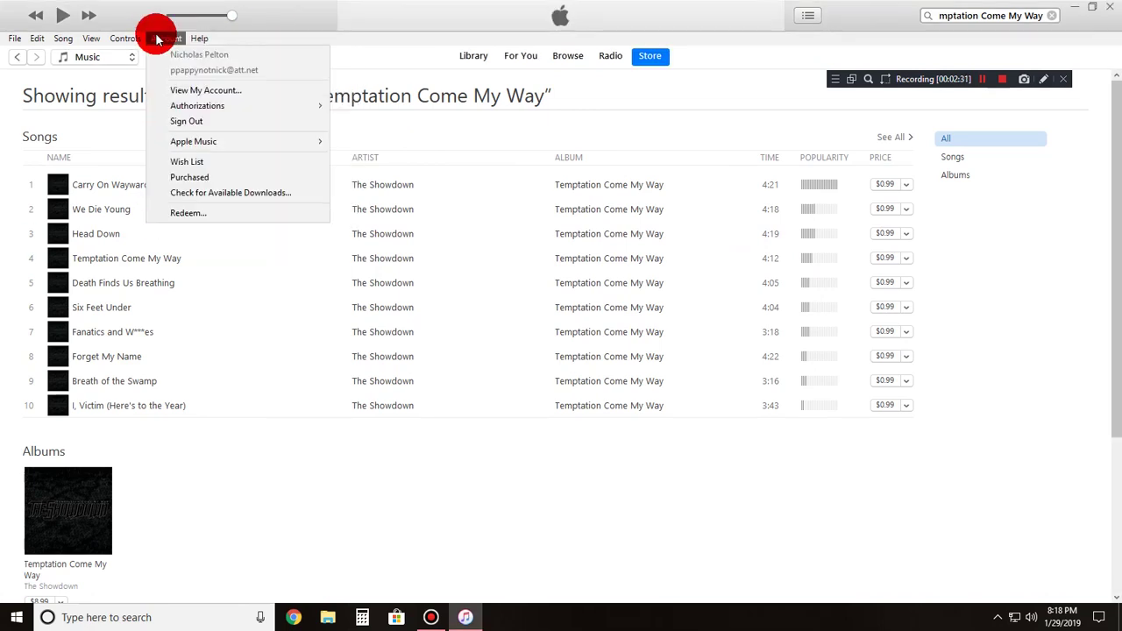
mouse_move(172, 103)
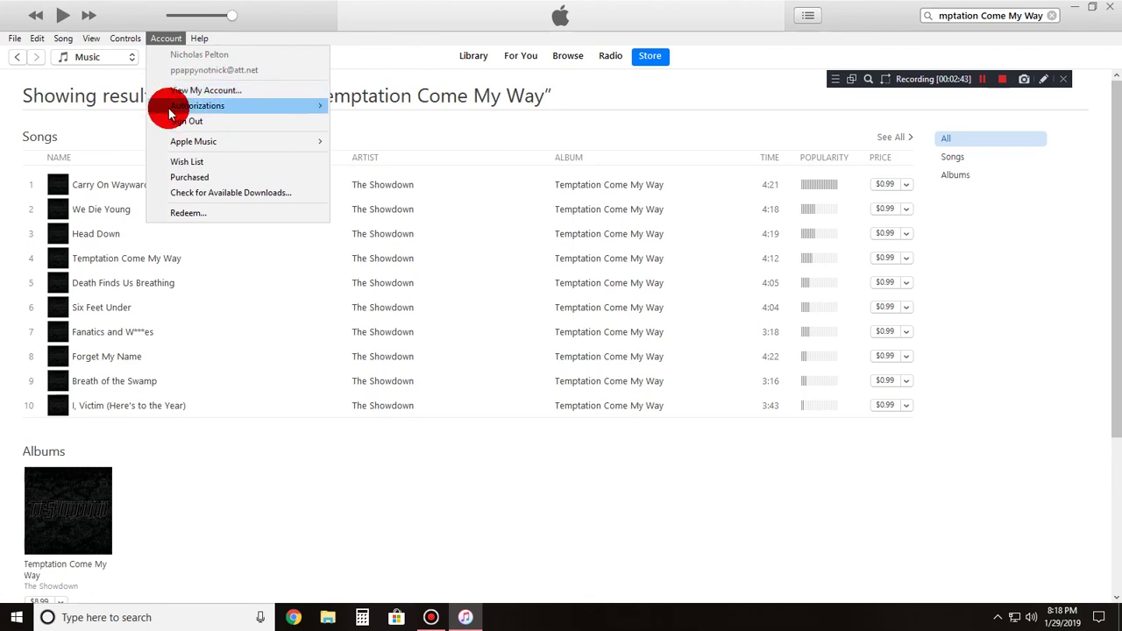
left_click(392, 67)
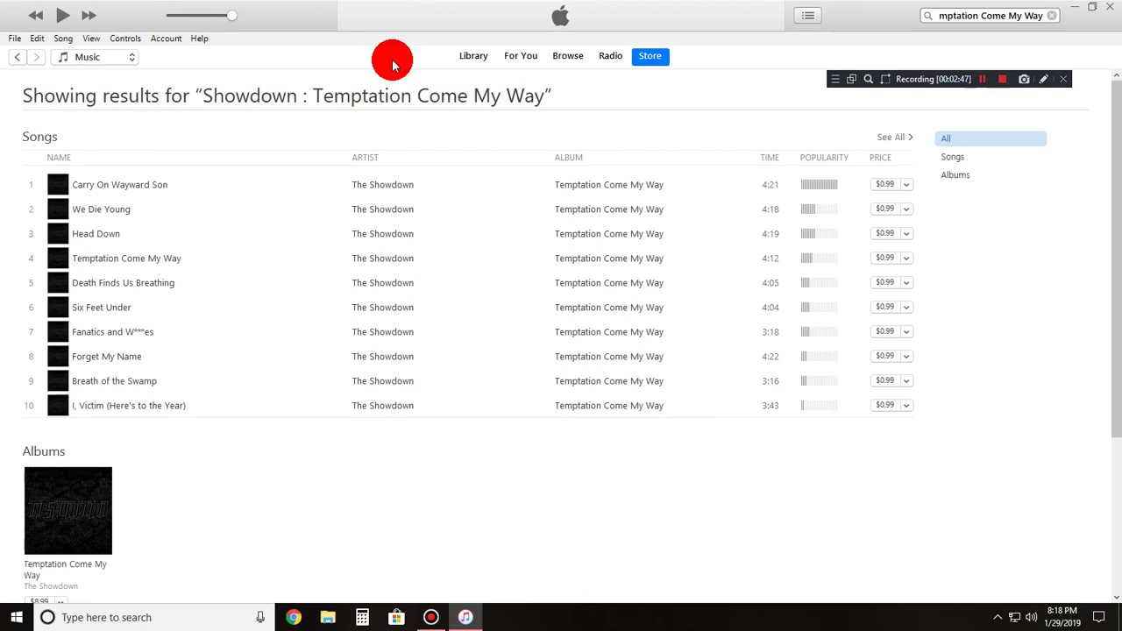
- Open the Radio section and continue past the Apple Music welcome page
left_click(612, 56)
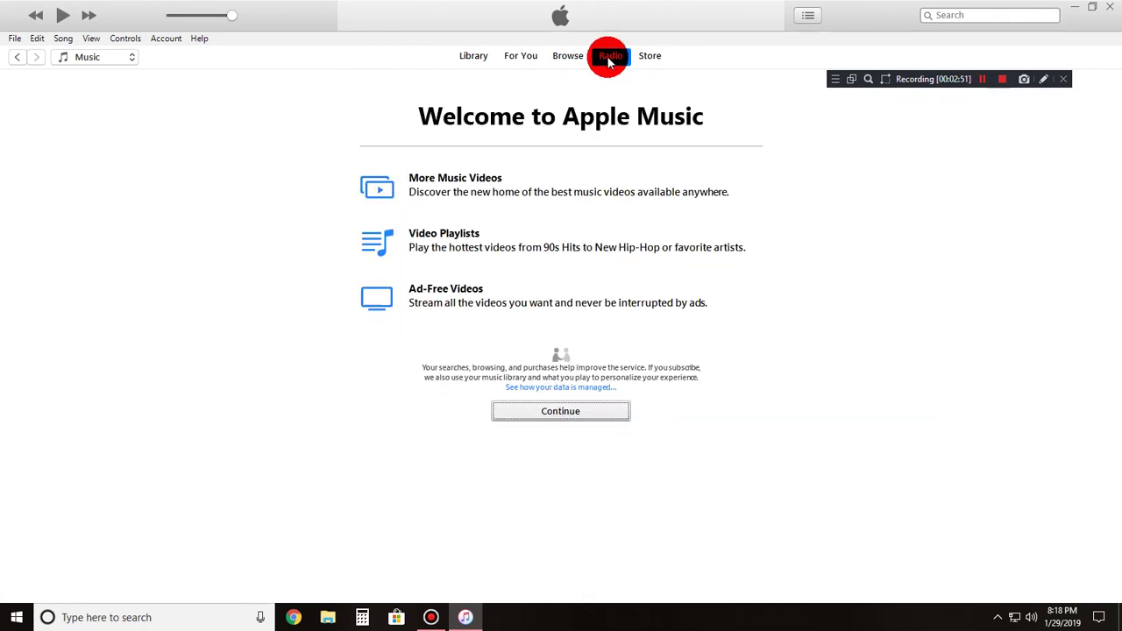
left_click(528, 409)
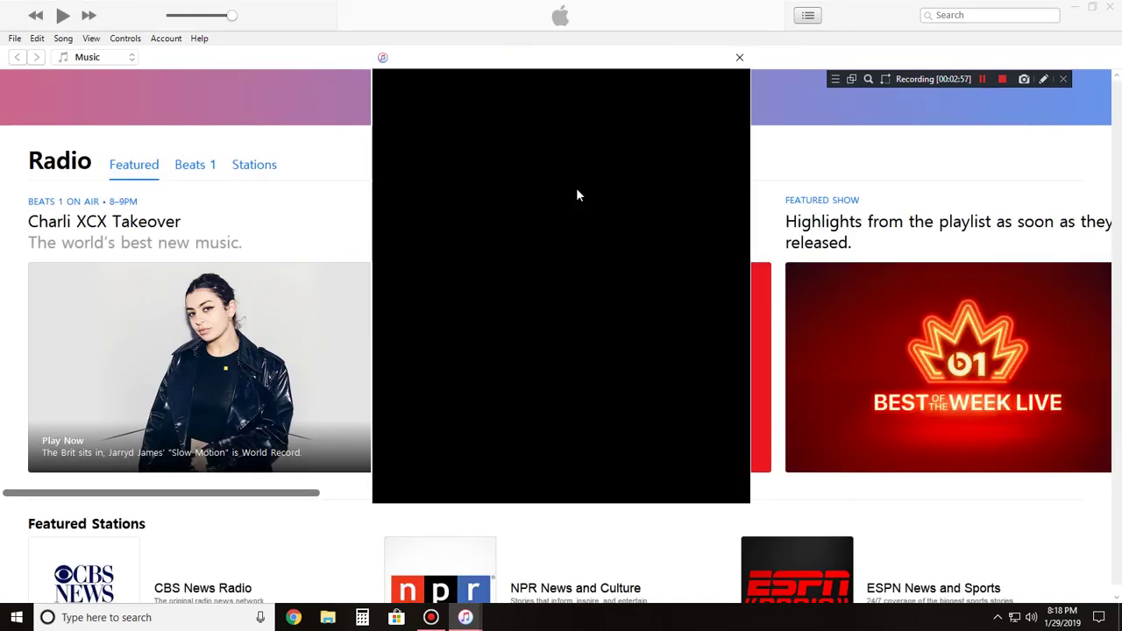
left_click(576, 195)
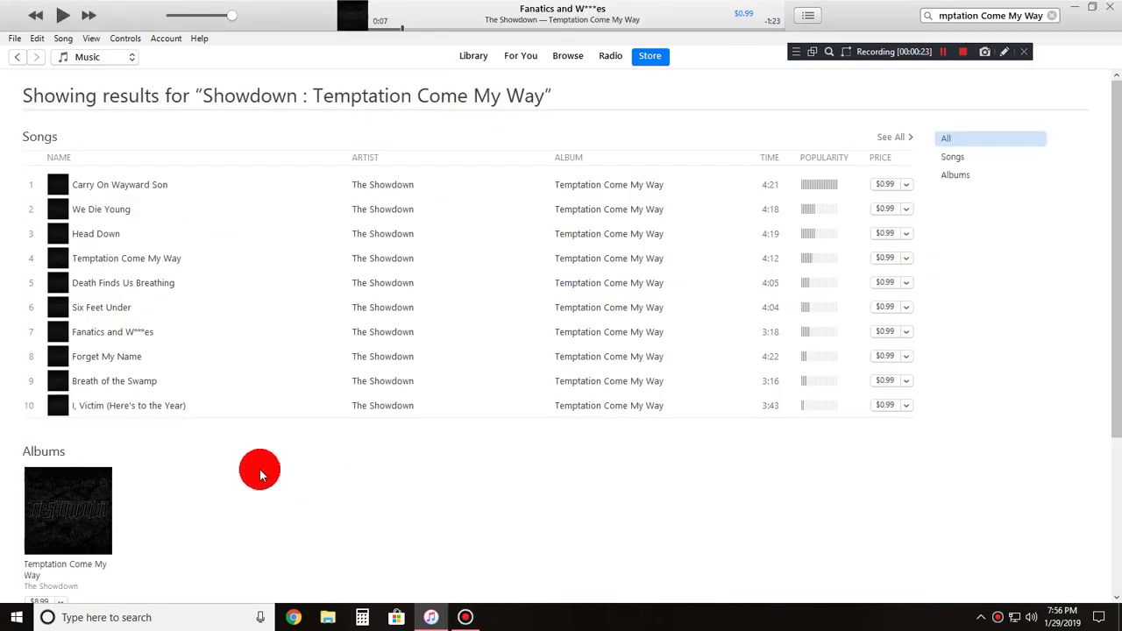
- Resume the current store preview, then sample "Carry On Wayward Son" and "We Die Young", pausing playback after each
left_click(63, 17)
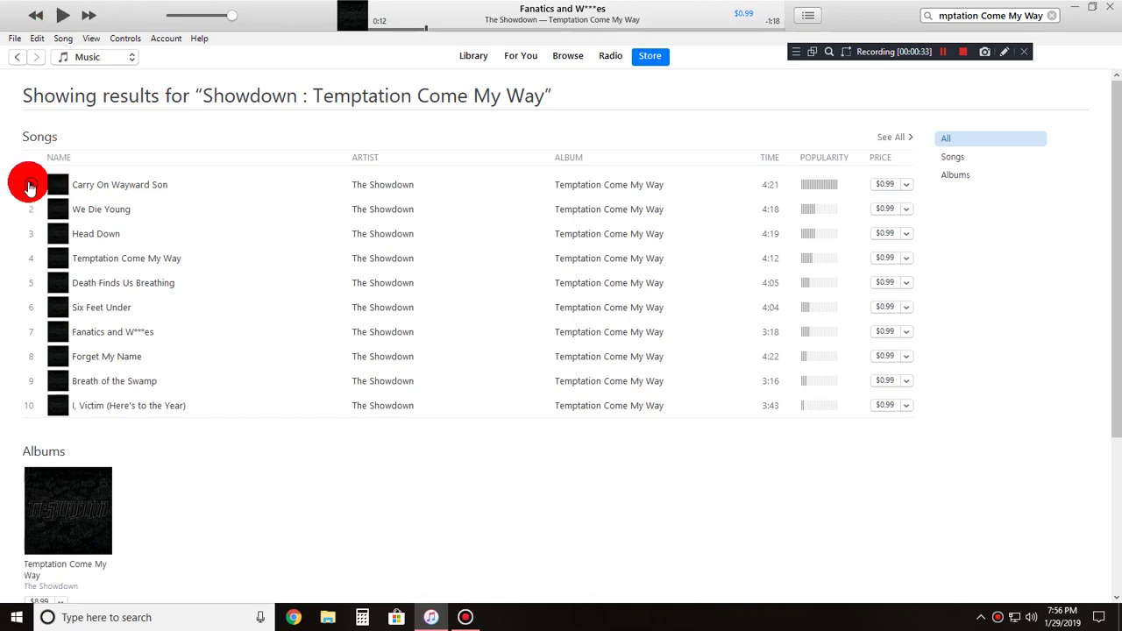
left_click(29, 188)
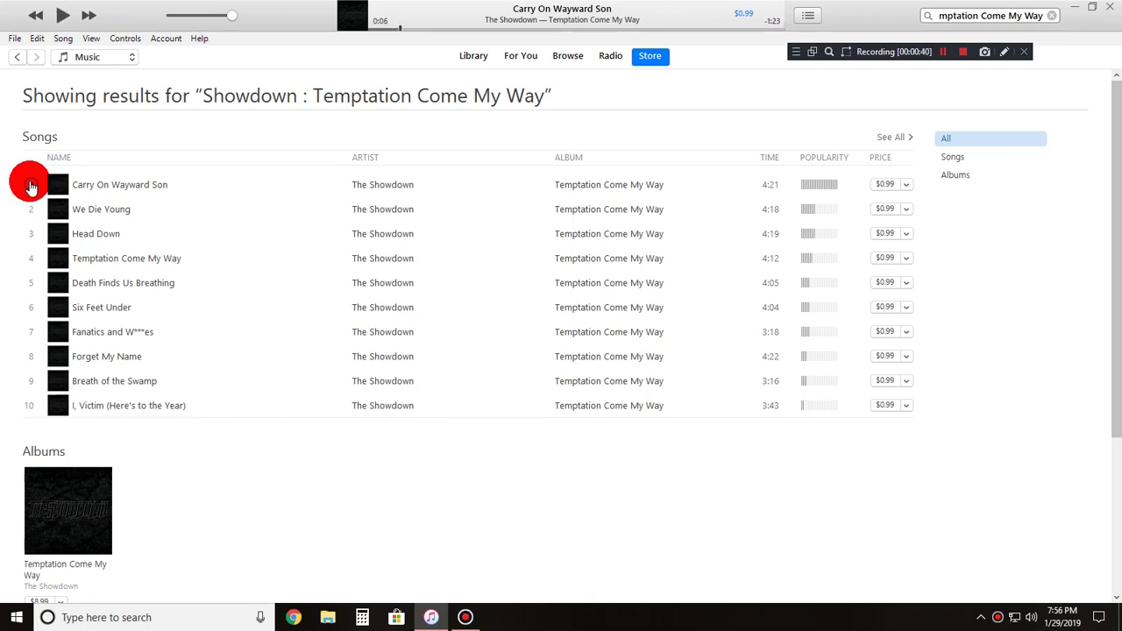
left_click(31, 208)
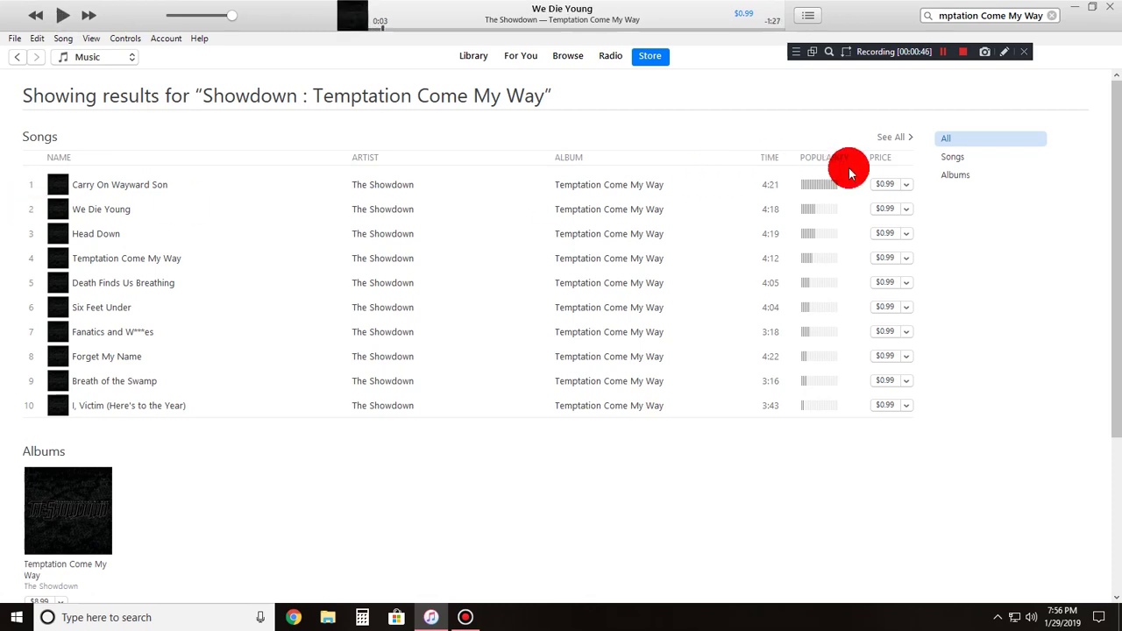
key("space")
- Check the album listing below the songs, and briefly play the "Carry On Wayward Son" preview again before stopping it
scroll(150, 459, "down", 3)
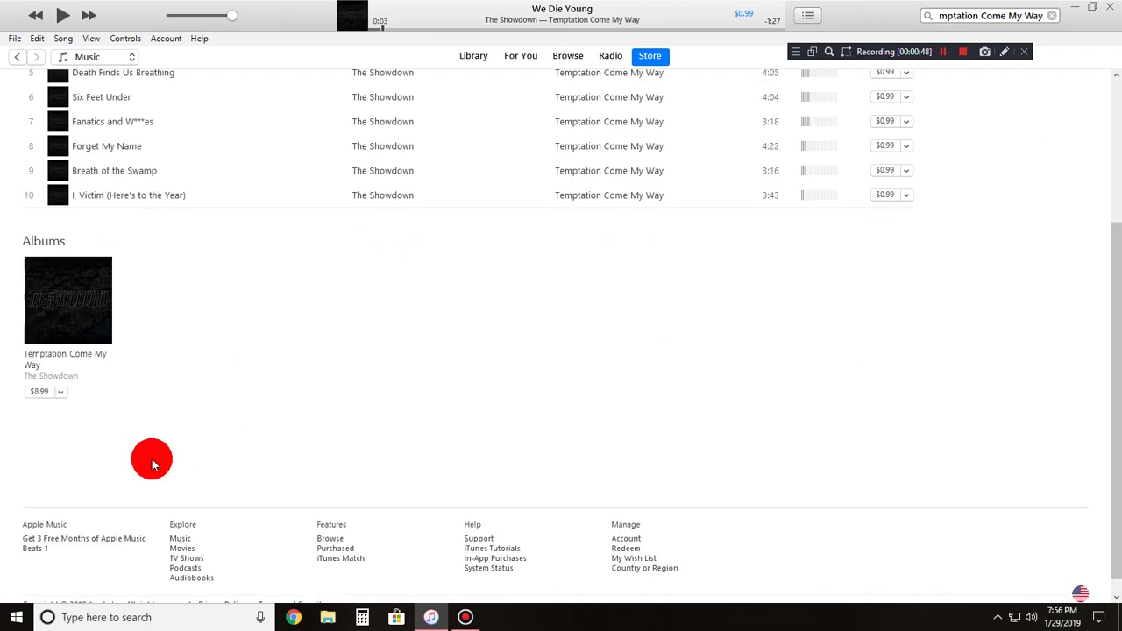
scroll(165, 266, "up", 1)
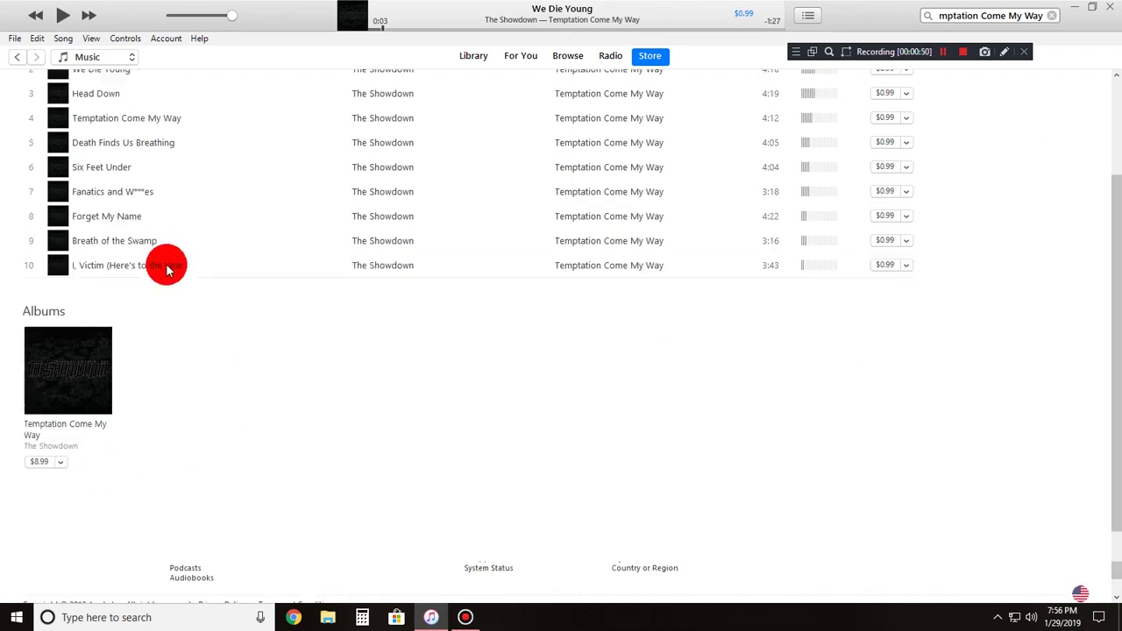
scroll(213, 286, "up", 1)
scroll(213, 285, "up", 1)
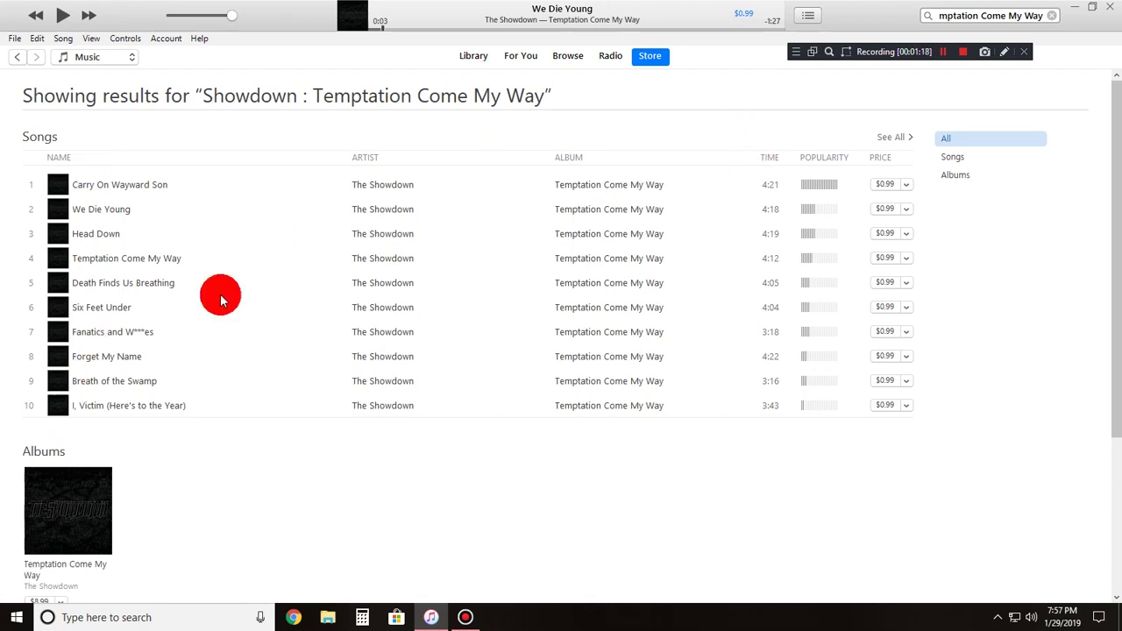
left_click(33, 187)
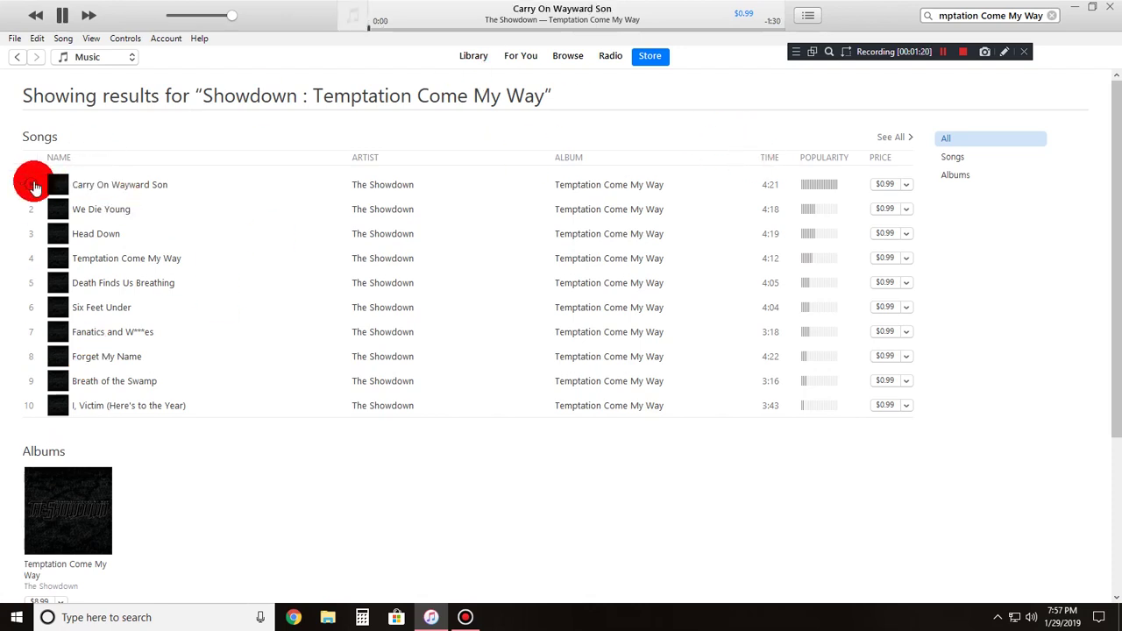
left_click(34, 186)
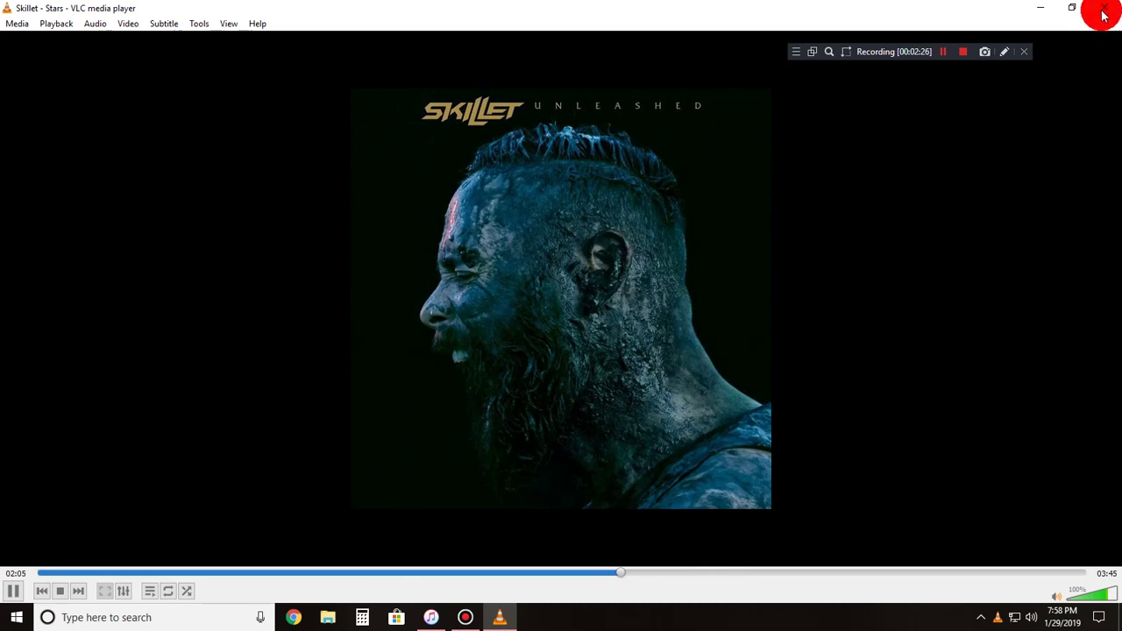
- Close VLC media player, ending playback of Skillet's "Stars", and return to the iTunes Store results
left_click(1107, 8)
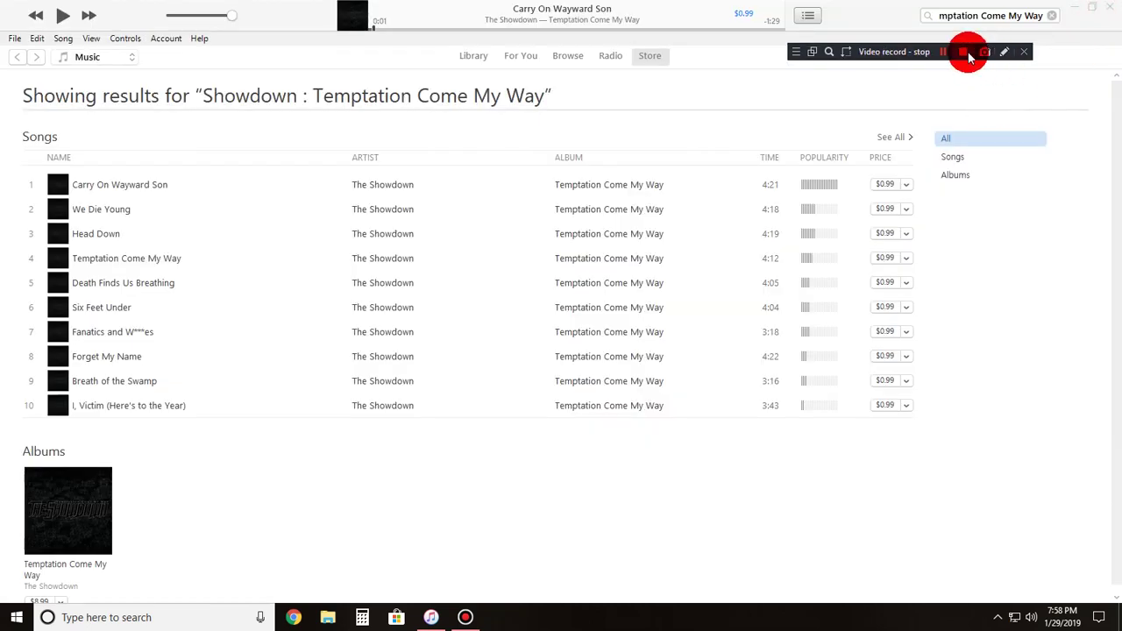